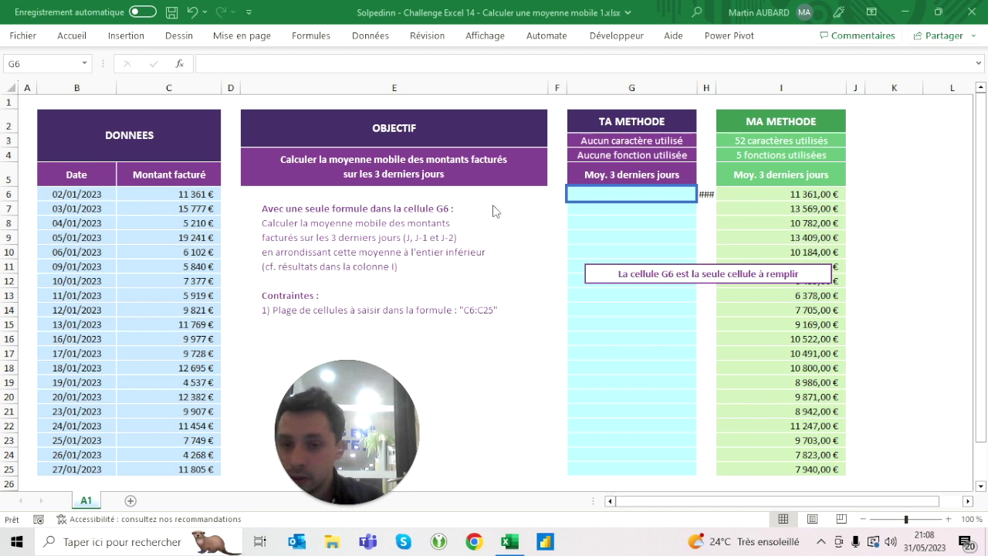
Check the averages of C6:C8 and C14:C16 against the expected averages, noting nothing sits above C6
{"action": "left_click", "coordinate": [668, 227]}
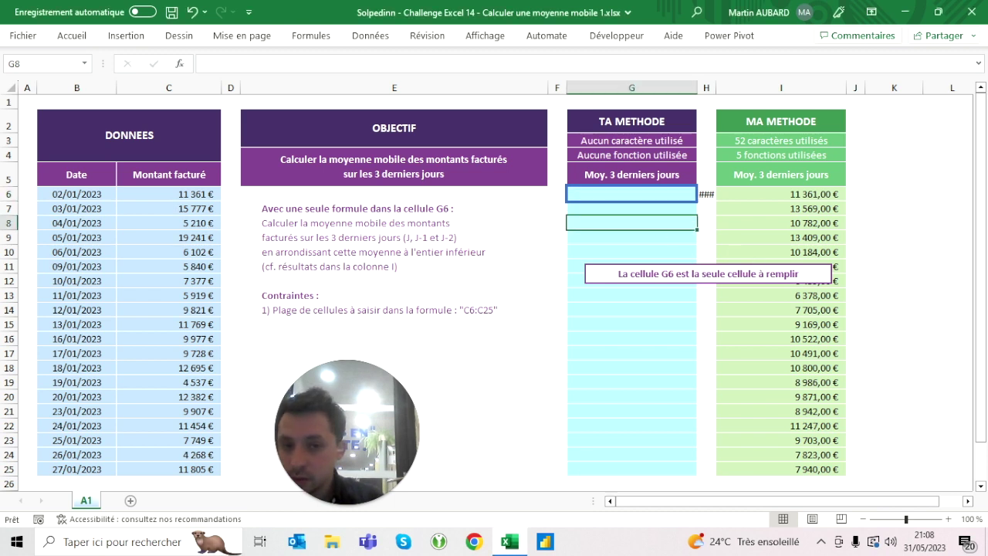
{"action": "left_click_drag", "start_coordinate": [168, 194], "coordinate": [169, 223]}
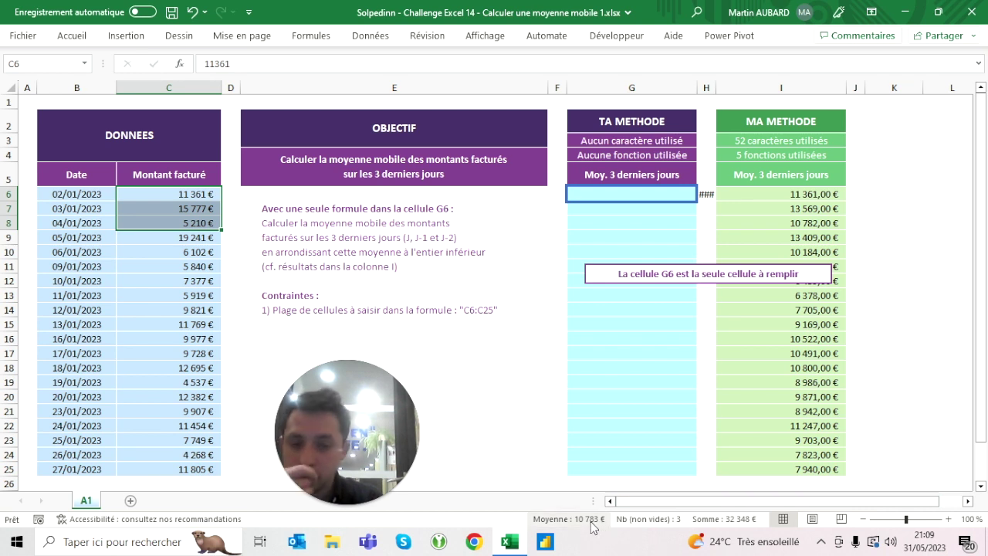
{"action": "left_click", "coordinate": [780, 223]}
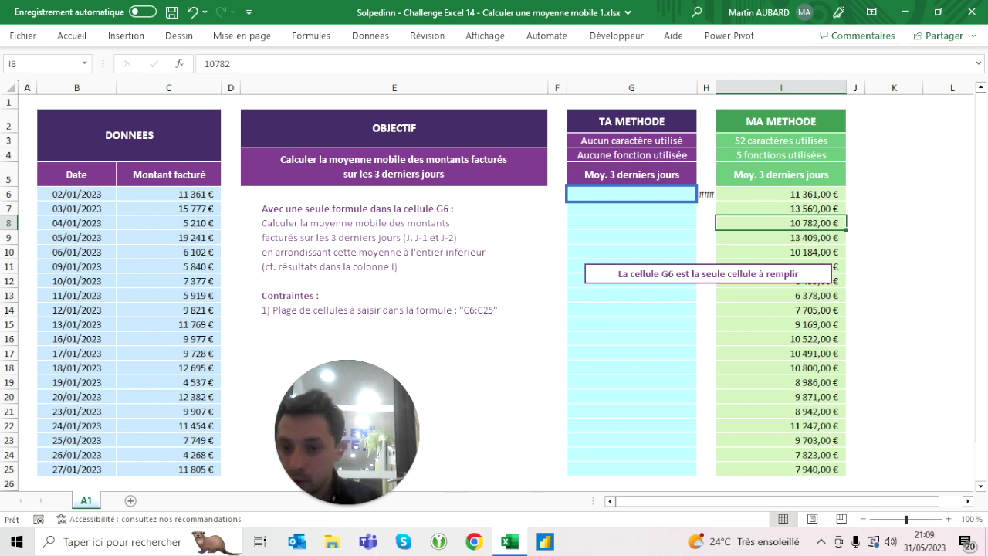
{"action": "left_click_drag", "start_coordinate": [168, 309], "coordinate": [168, 339]}
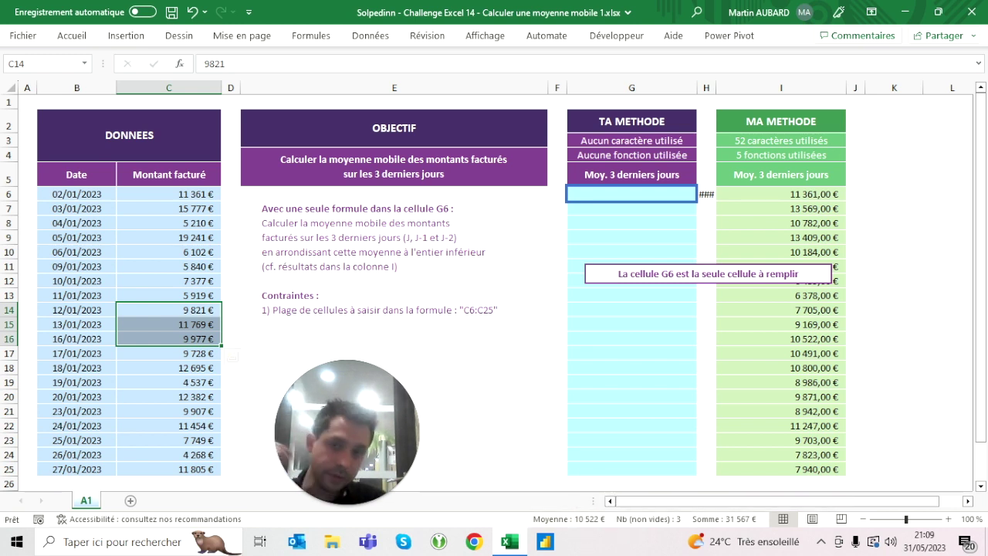
{"action": "left_click", "coordinate": [168, 193]}
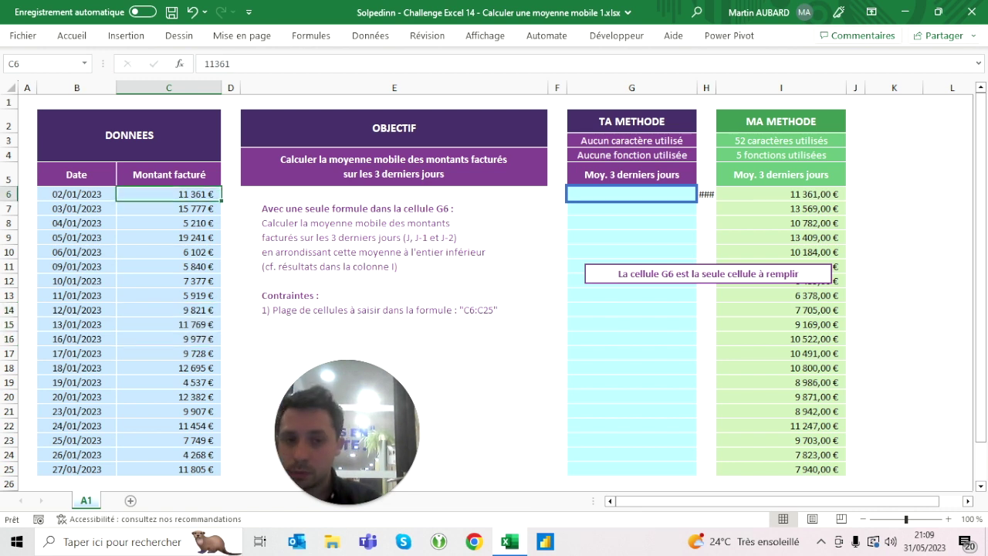
{"action": "left_click", "coordinate": [632, 194]}
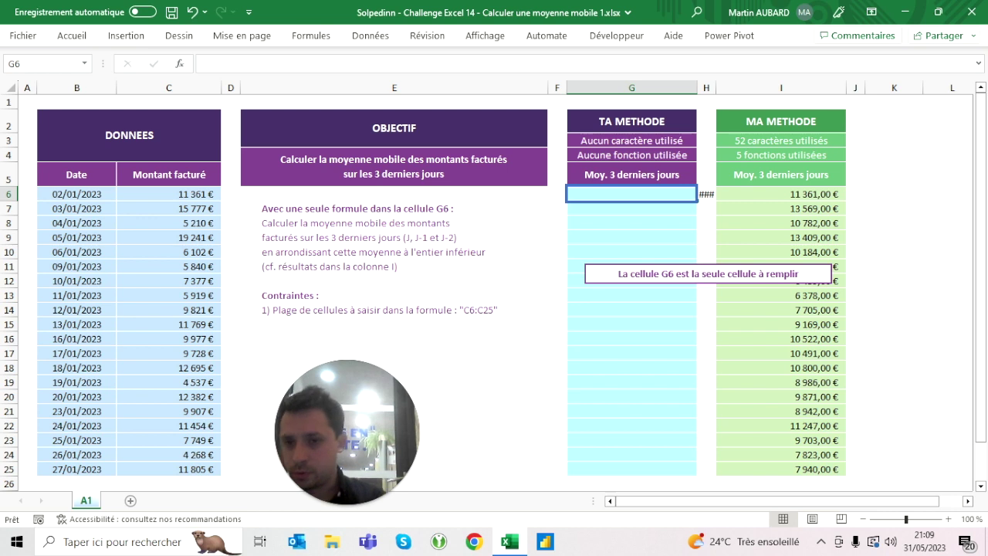
{"action": "left_click", "coordinate": [168, 194]}
{"action": "left_click_drag", "start_coordinate": [168, 194], "coordinate": [168, 174]}
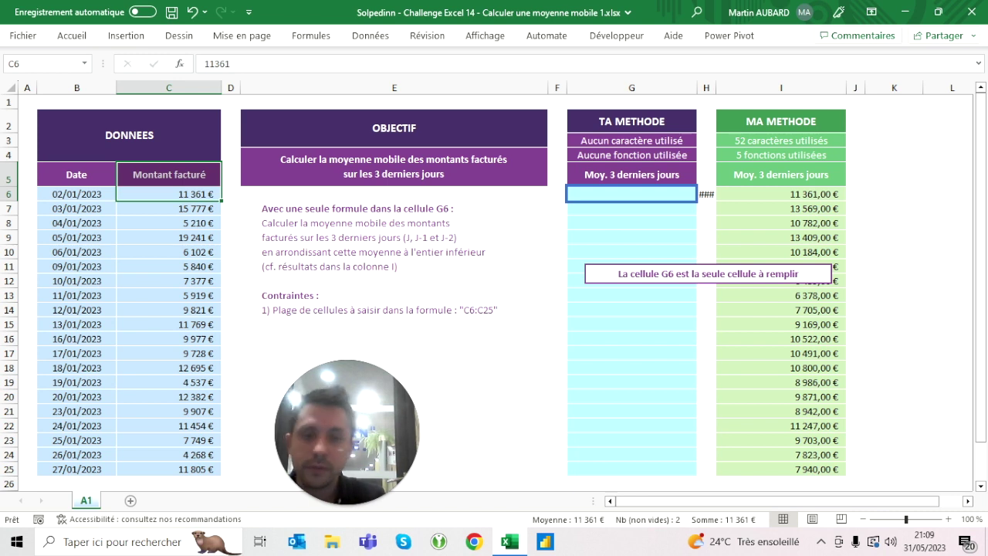
{"action": "left_click", "coordinate": [631, 174]}
{"action": "key", "text": "Down"}
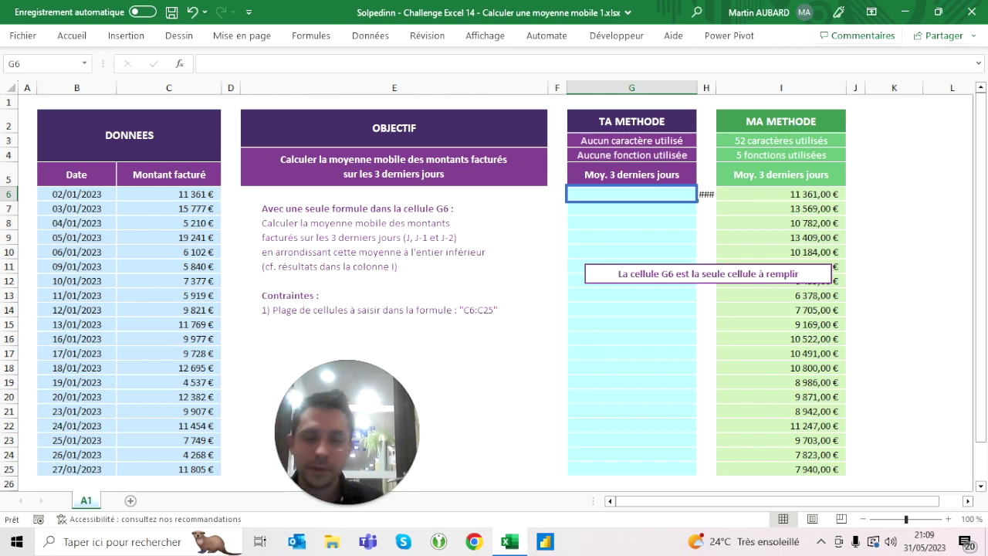
{"action": "left_click", "coordinate": [631, 309]}
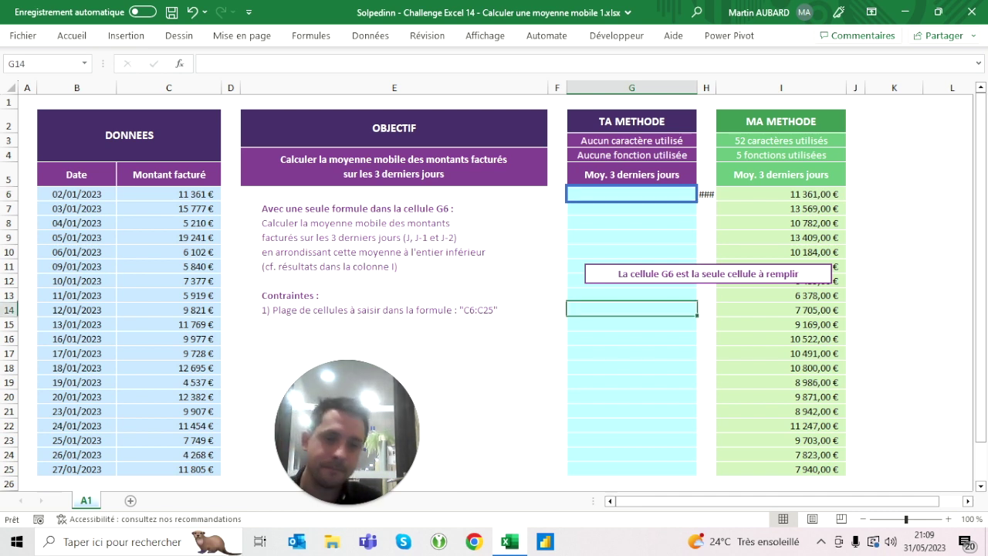
Enter MAP, BYCOL, BYROW, MAKEARRAY, SCAN and ??? down G15:G20
{"action": "left_click", "coordinate": [631, 324]}
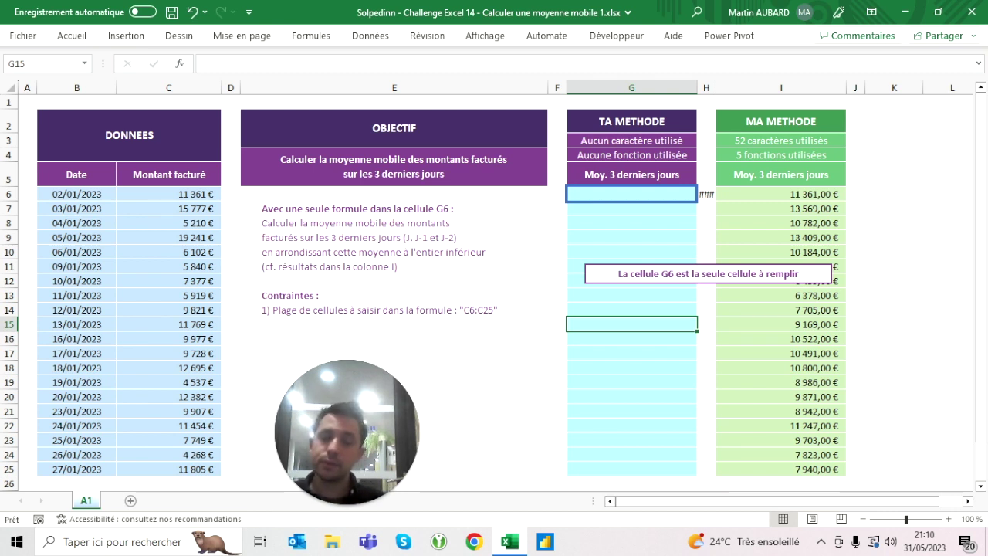
{"action": "type", "text": "MAP"}
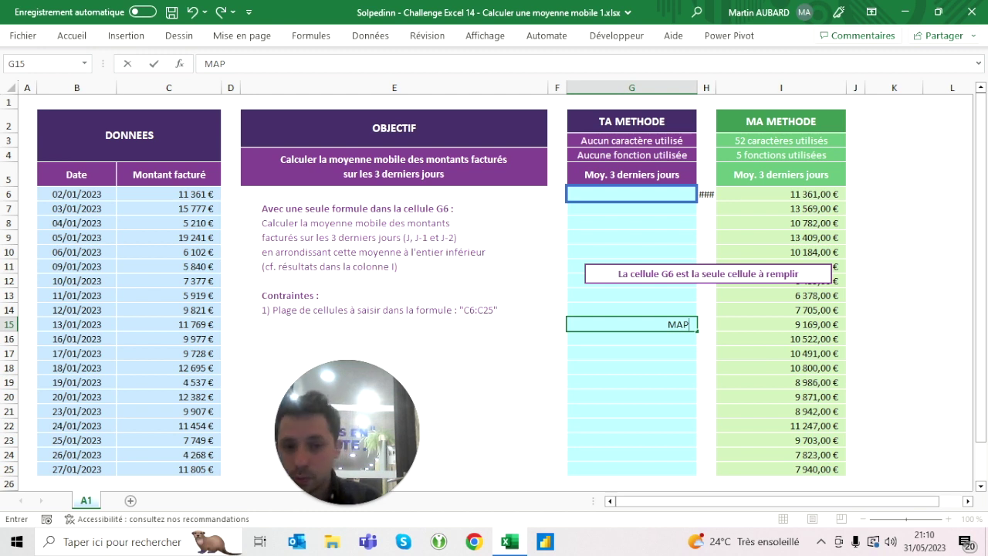
{"action": "key", "text": "Return"}
{"action": "type", "text": "BYCOL"}
{"action": "key", "text": "Return"}
{"action": "type", "text": "BYROW"}
{"action": "key", "text": "Return"}
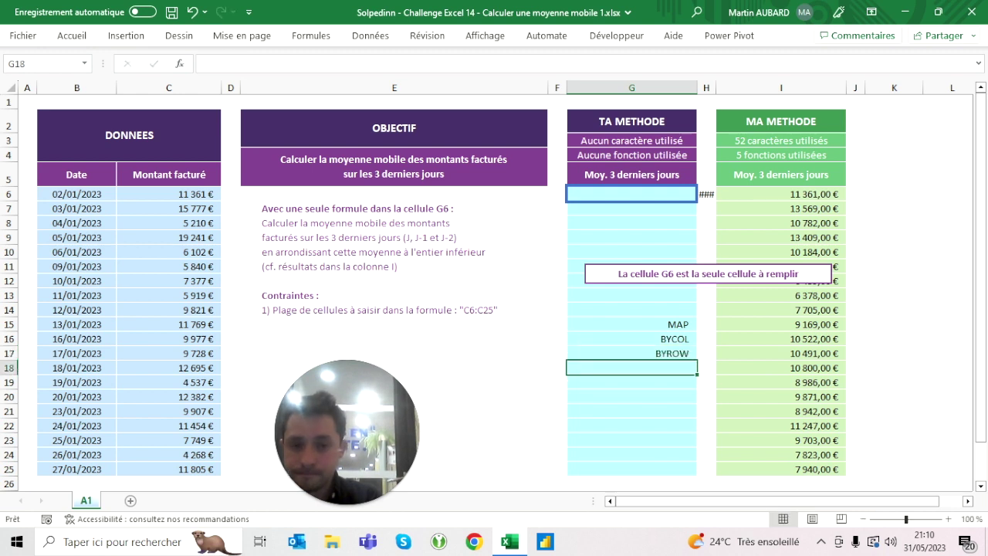
{"action": "type", "text": "MAKEARRAY"}
{"action": "key", "text": "Return"}
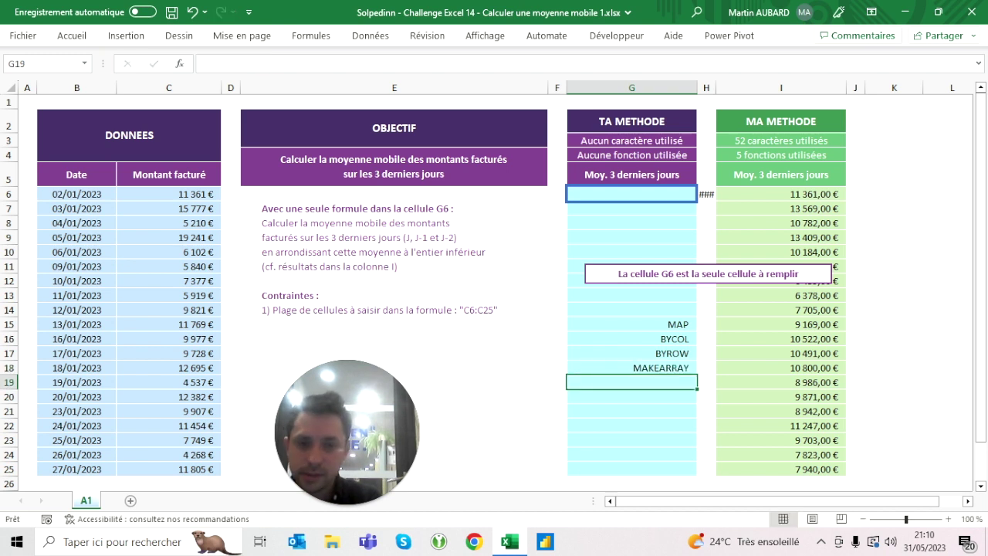
{"action": "type", "text": "SCAN"}
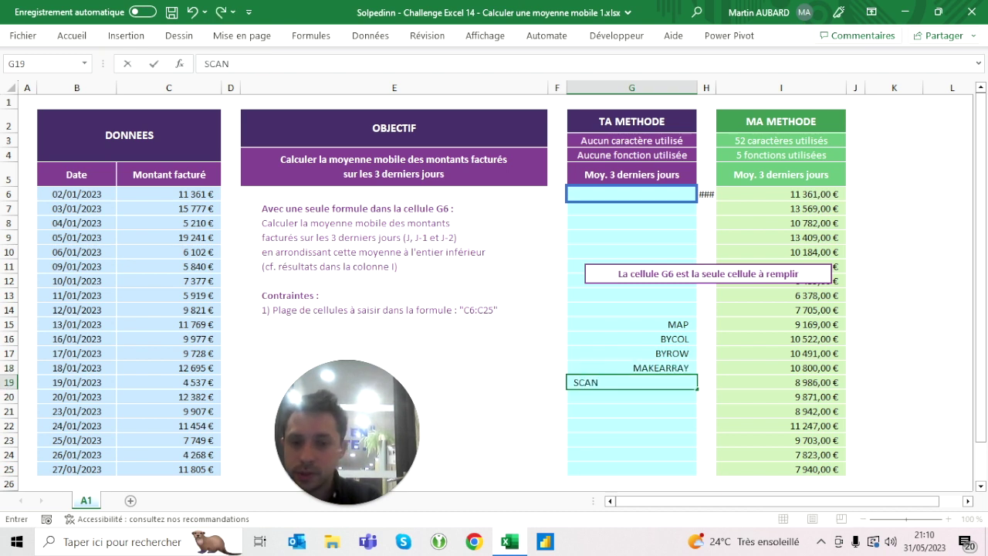
{"action": "key", "text": "Return"}
{"action": "type", "text": "???"}
{"action": "key", "text": "Return"}
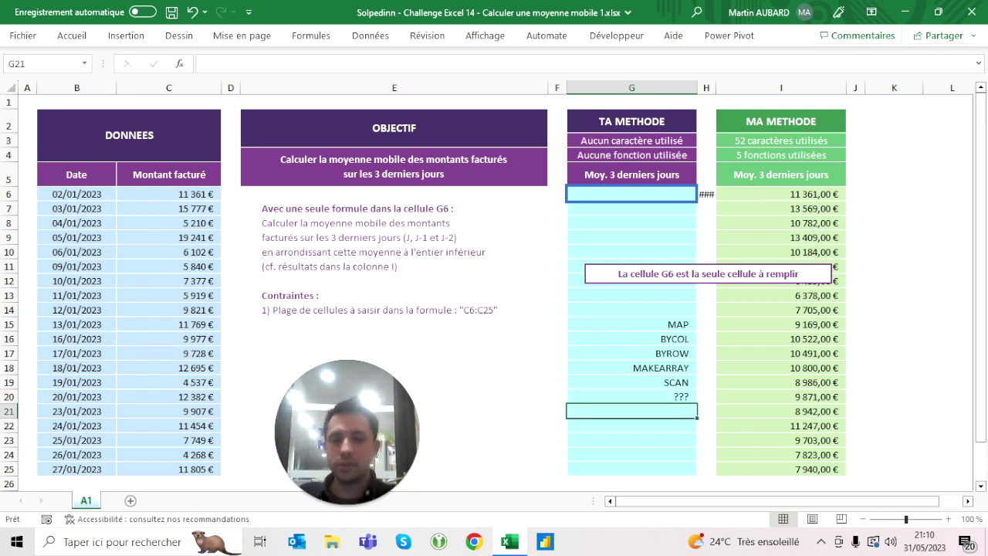
Select the function list in G15:G20 for review
{"action": "left_click", "coordinate": [632, 324]}
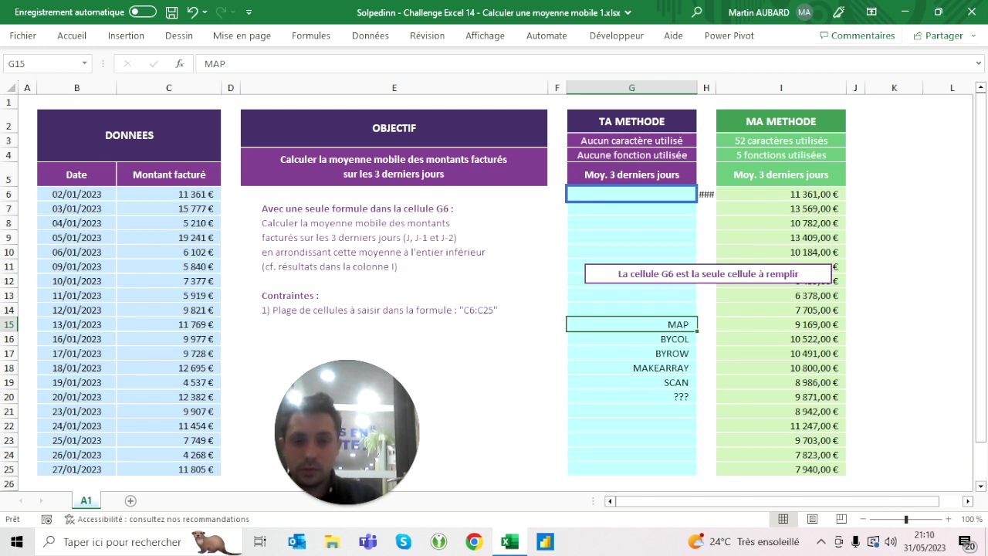
{"action": "key", "text": "shift+Down"}
{"action": "key", "text": "shift+Down"}
{"action": "key", "text": "shift+Down"}
{"action": "key", "text": "shift+Down"}
{"action": "key", "text": "shift+Down"}
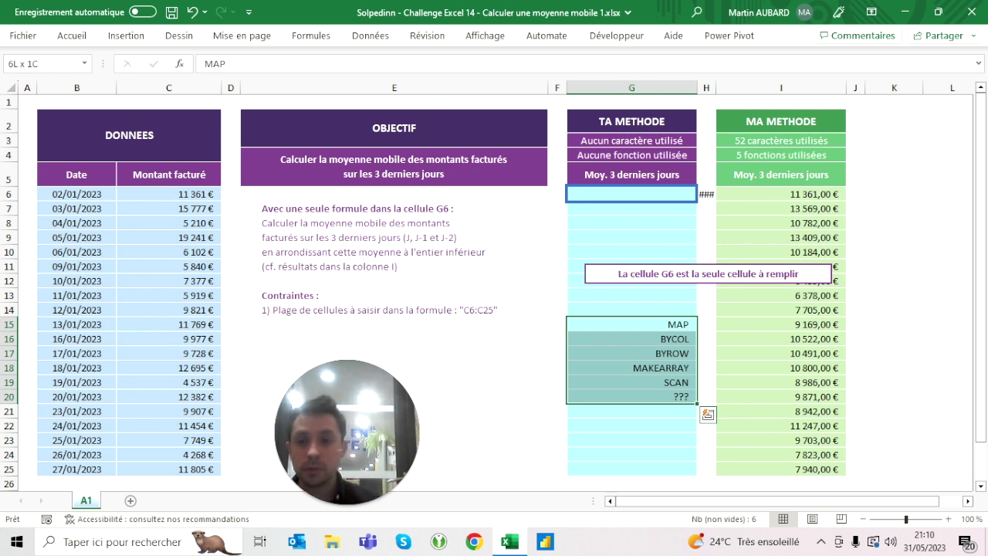
{"action": "key", "text": "Up"}
{"action": "key", "text": "Up"}
{"action": "key", "text": "Up"}
{"action": "key", "text": "Up"}
{"action": "key", "text": "Up"}
Try a plain average =MOYENNE(C6:C25) in G6
{"action": "type", "text": "=m"}
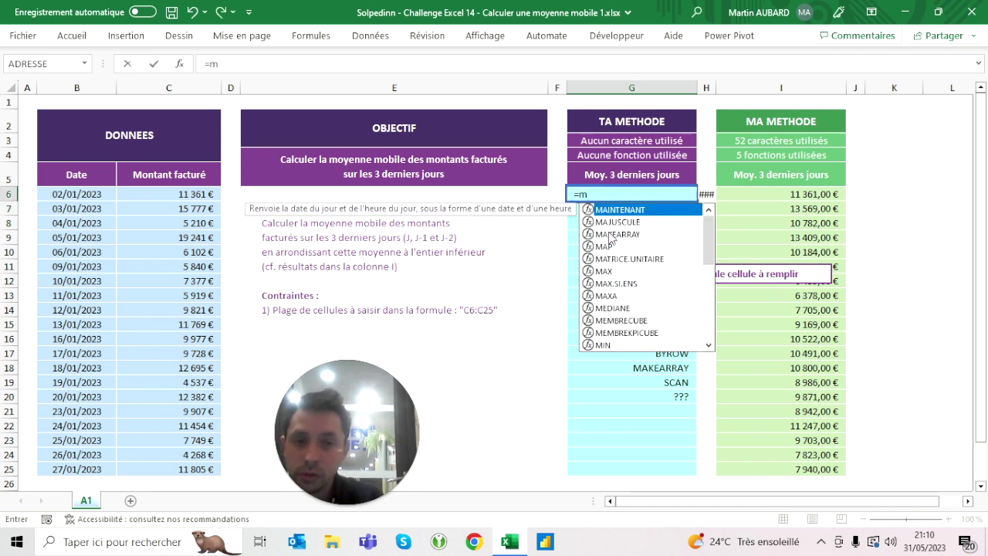
{"action": "type", "text": "oyenne("}
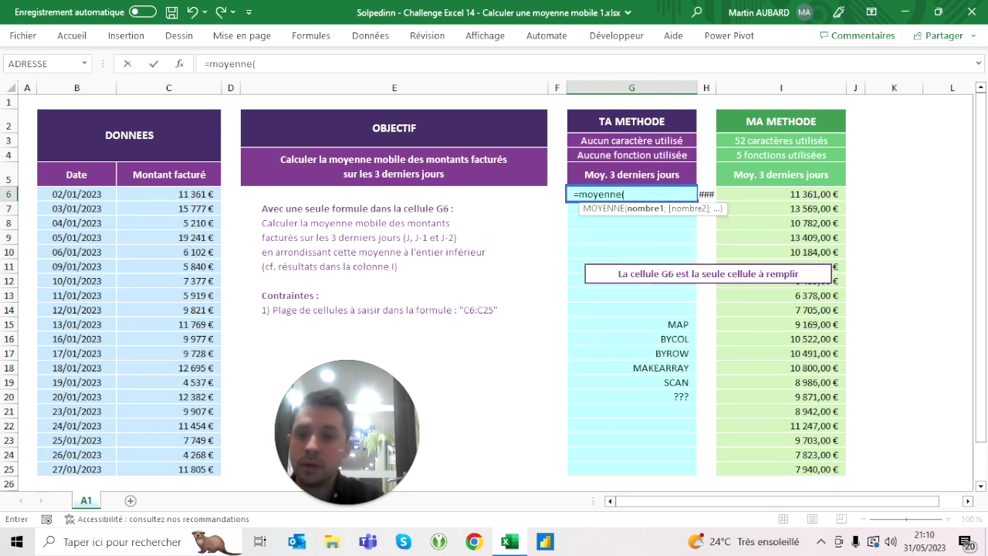
{"action": "left_click_drag", "start_coordinate": [169, 194], "coordinate": [168, 468]}
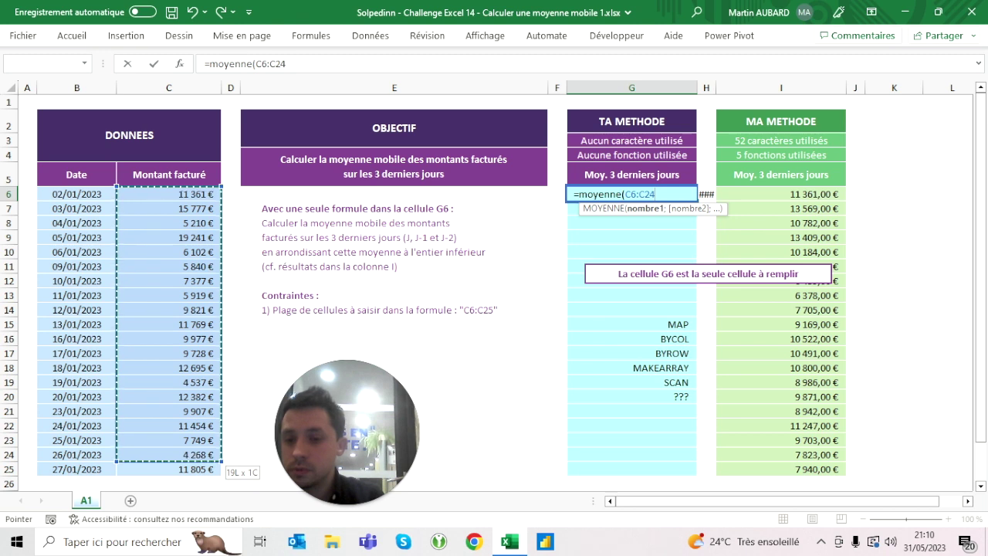
{"action": "key", "text": "Return"}
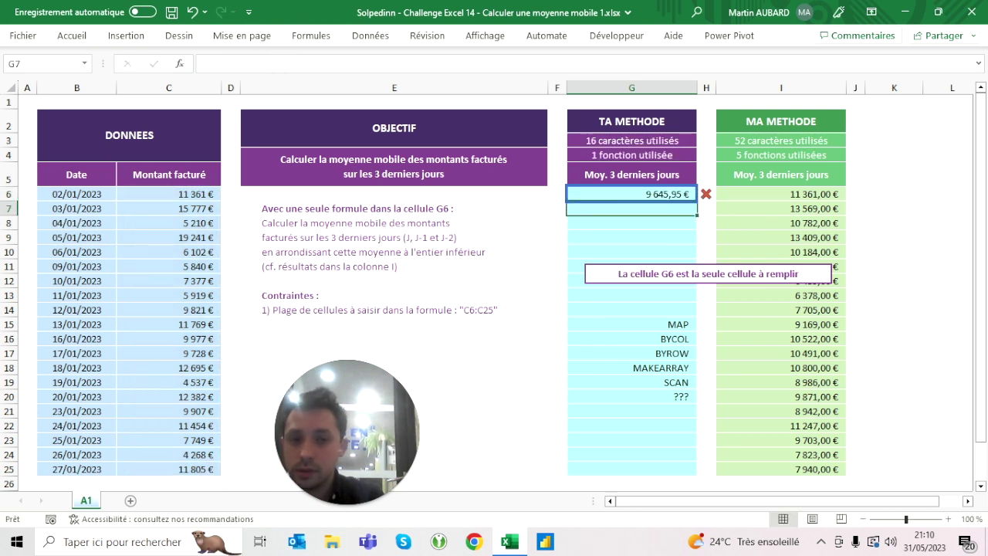
{"action": "left_click", "coordinate": [631, 194]}
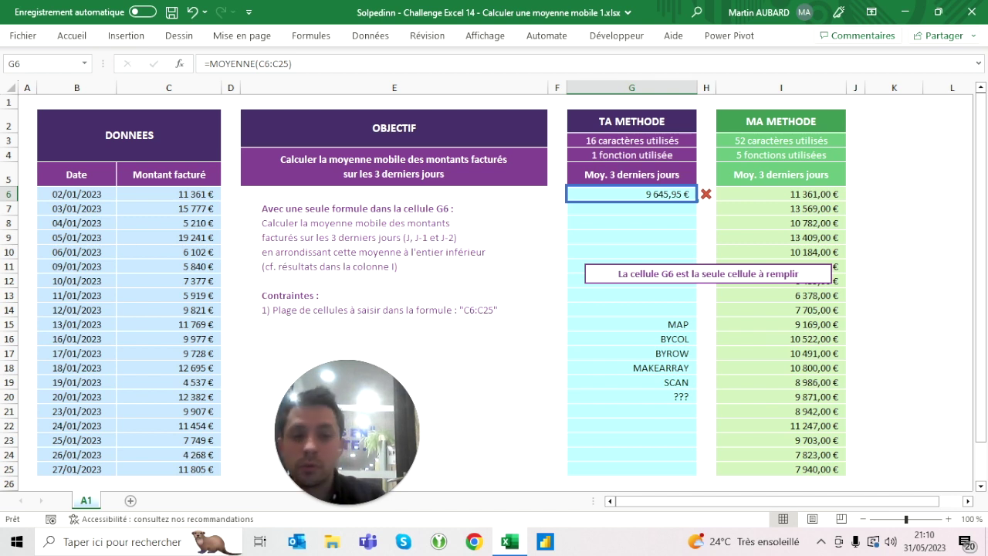
Clear the trial formula from G6 and the function names from G15:G20
{"action": "key", "text": "Delete"}
{"action": "left_click_drag", "start_coordinate": [632, 324], "coordinate": [631, 396]}
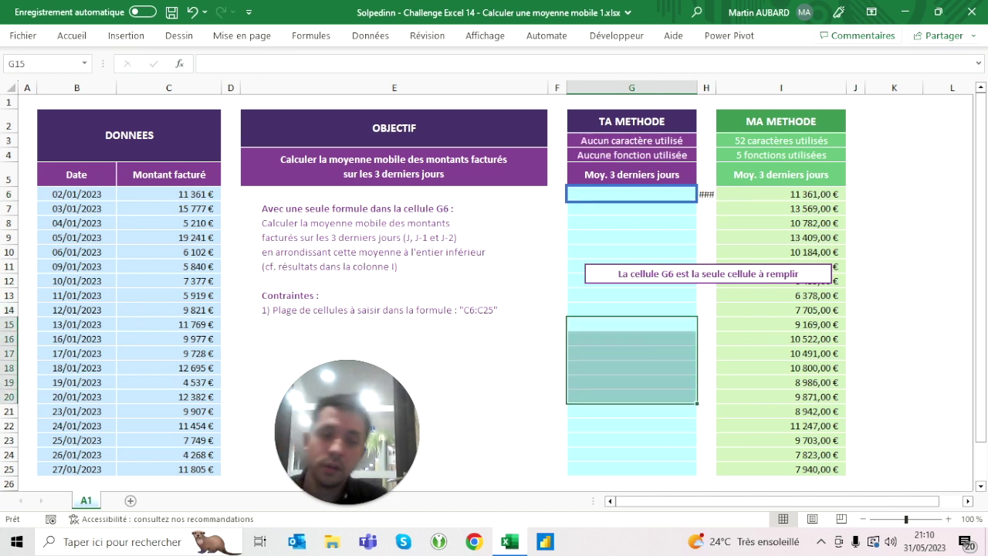
{"action": "key", "text": "Delete"}
{"action": "key", "text": "Up"}
{"action": "key", "text": "Up"}
{"action": "key", "text": "Up"}
{"action": "key", "text": "Up"}
{"action": "key", "text": "Up"}
{"action": "key", "text": "Up"}
{"action": "key", "text": "Up"}
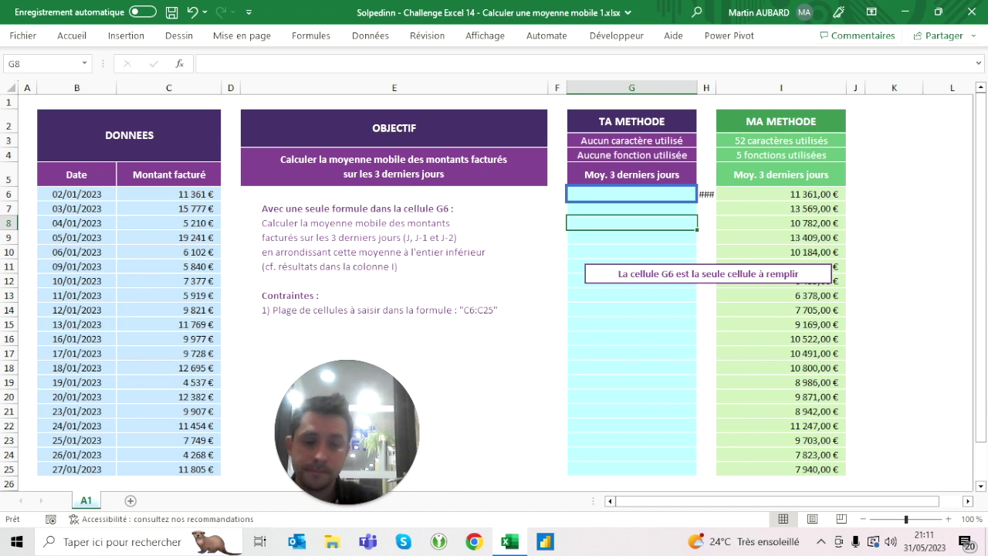
{"action": "left_click", "coordinate": [632, 194]}
Enter =MAP(C6:C25;LAMBDA(cel;cel)) in G6 to spill the amounts down column G
{"action": "key", "text": "F2"}
{"action": "type", "text": "=map("}
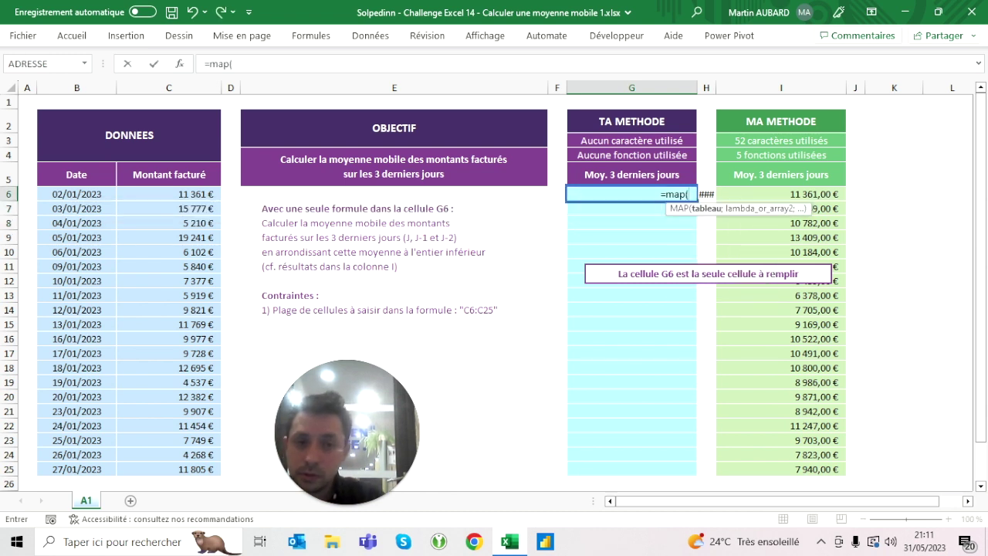
{"action": "mouse_move", "coordinate": [209, 193]}
{"action": "left_mouse_down"}
{"action": "mouse_move", "coordinate": [213, 400]}
{"action": "mouse_move", "coordinate": [463, 468]}
{"action": "left_mouse_up"}
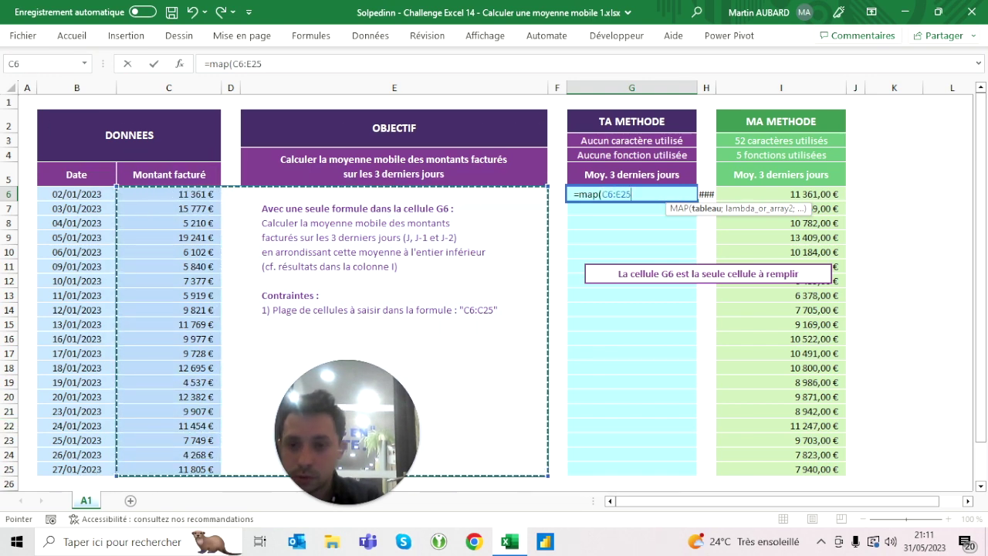
{"action": "left_click_drag", "start_coordinate": [208, 193], "coordinate": [208, 454]}
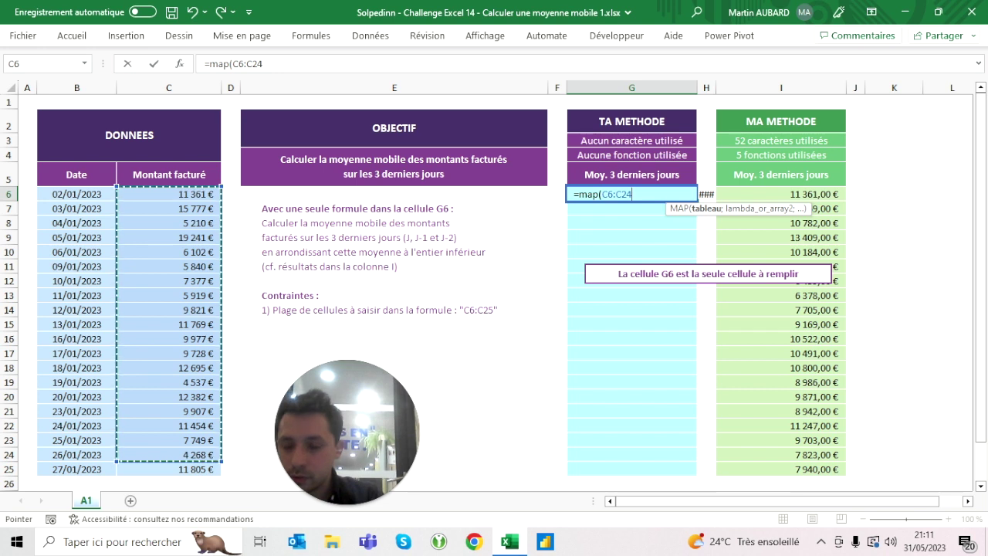
{"action": "left_click_drag", "start_coordinate": [208, 455], "coordinate": [219, 473]}
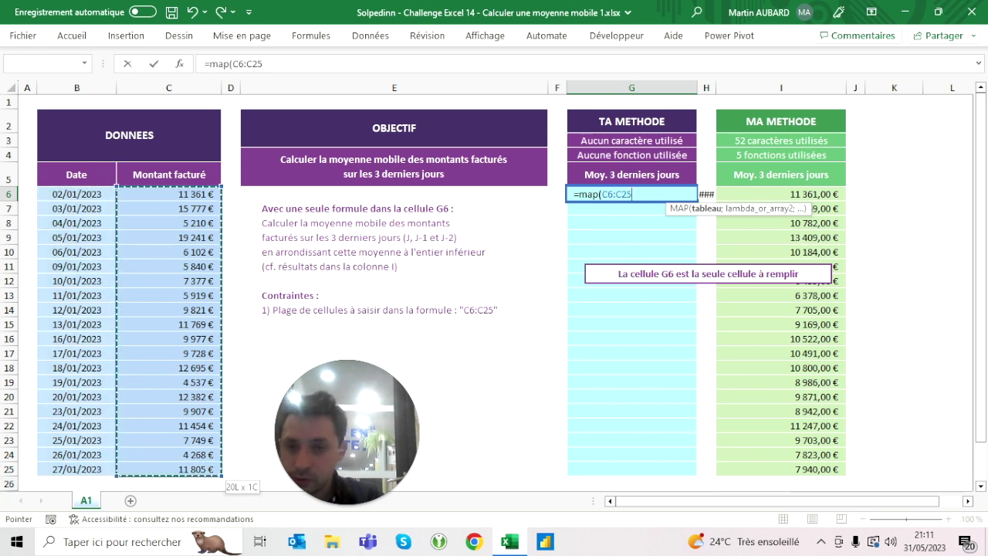
{"action": "type", "text": ";"}
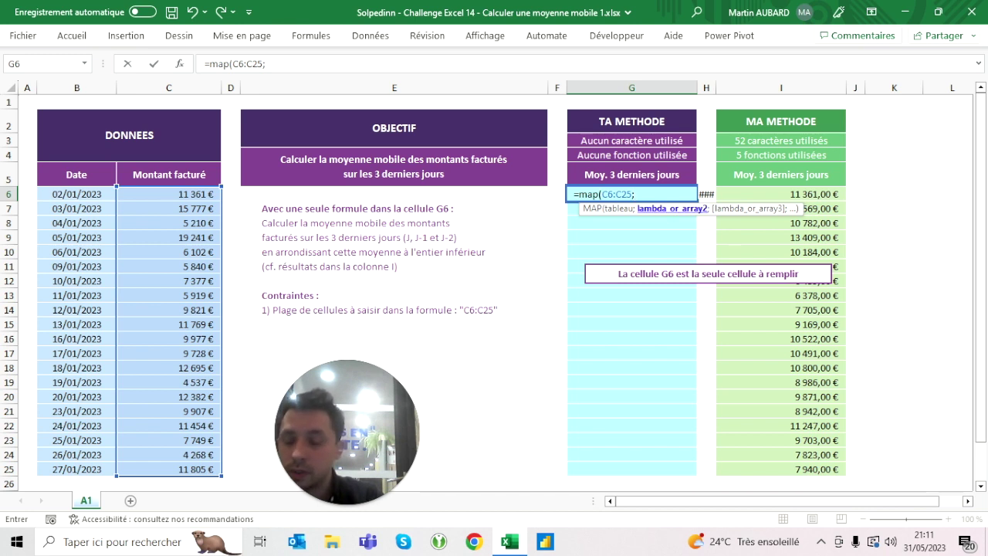
{"action": "type", "text": "lambda"}
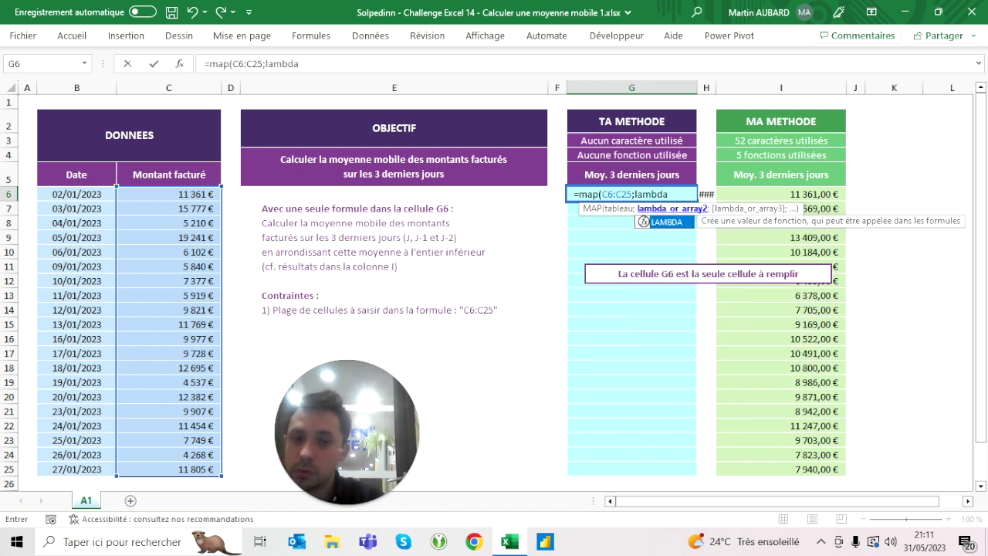
{"action": "type", "text": "("}
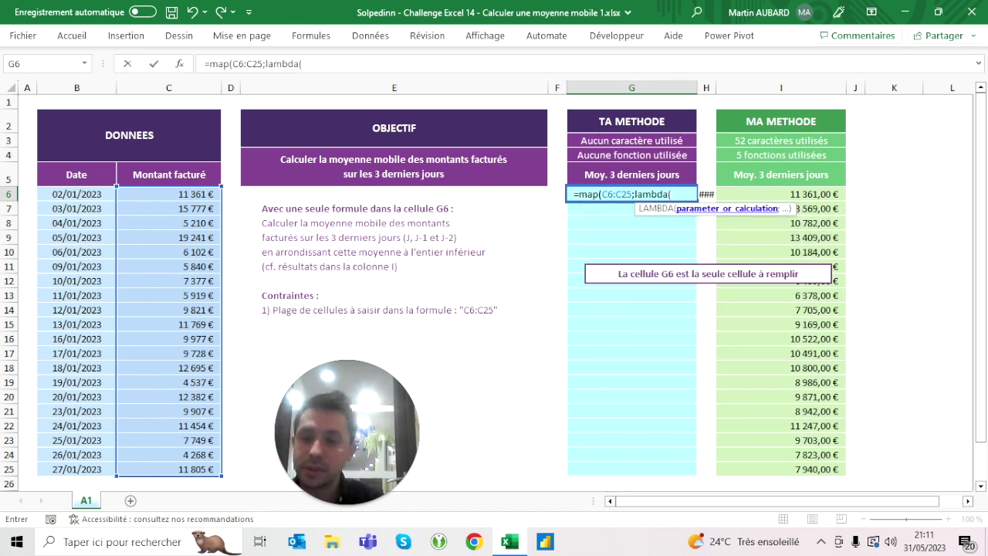
{"action": "type", "text": "cel;"}
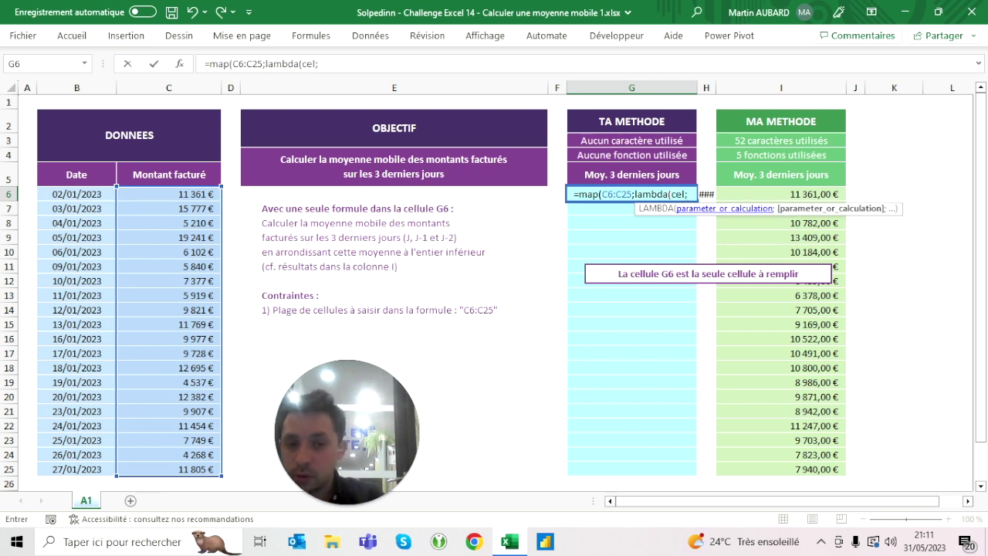
{"action": "type", "text": "cel))"}
{"action": "key", "text": "Return"}
Change the lambda to "x"&cel so each amount gets an x prefix
{"action": "left_click", "coordinate": [631, 194]}
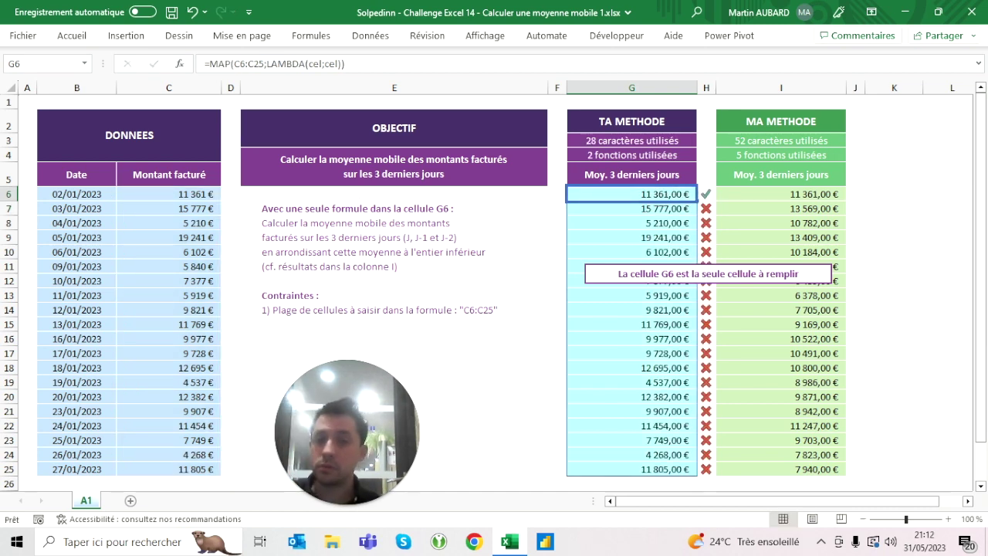
{"action": "left_click", "coordinate": [326, 64]}
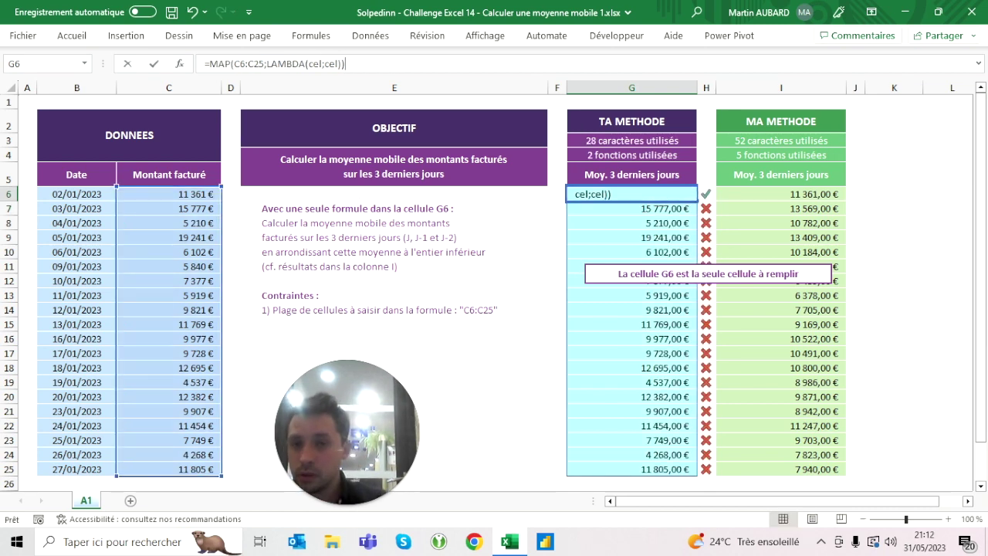
{"action": "type", "text": "\"x\"&"}
{"action": "key", "text": "ctrl+Return"}
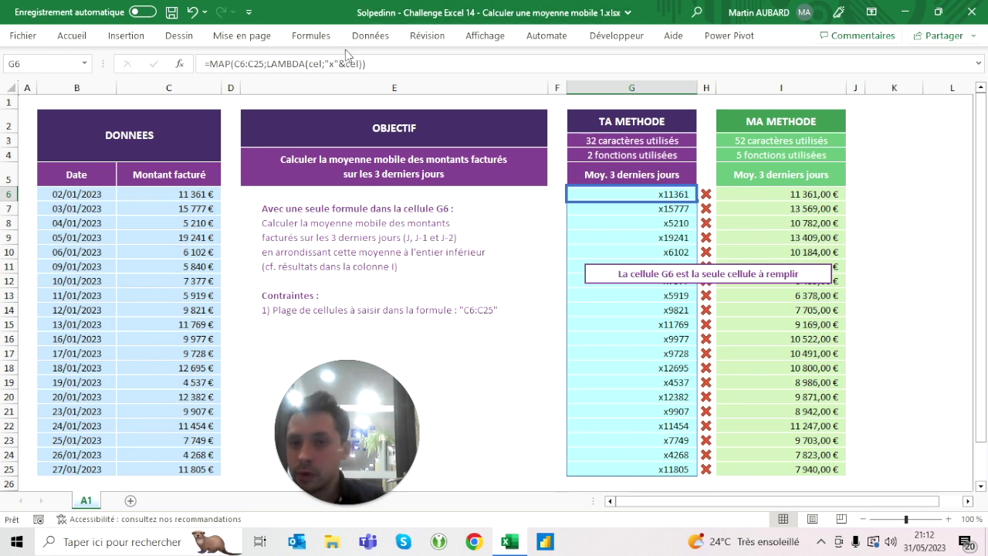
Replace "x"& with MOYENNE so the lambda reads LAMBDA(cel;MOYENNE(cel))
{"action": "left_click_drag", "start_coordinate": [324, 63], "coordinate": [349, 63]}
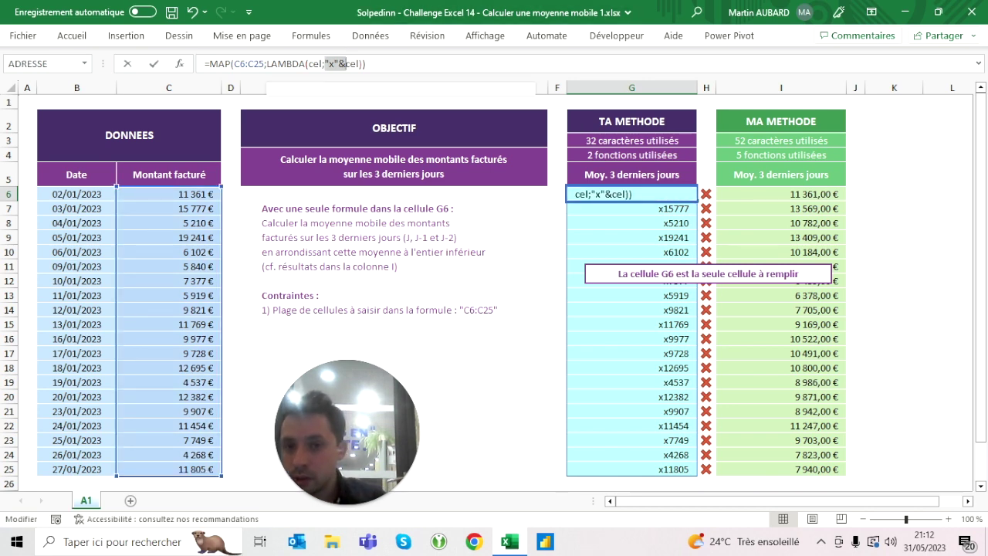
{"action": "key", "text": "BackSpace"}
{"action": "type", "text": "moyenn"}
{"action": "key", "text": "Tab"}
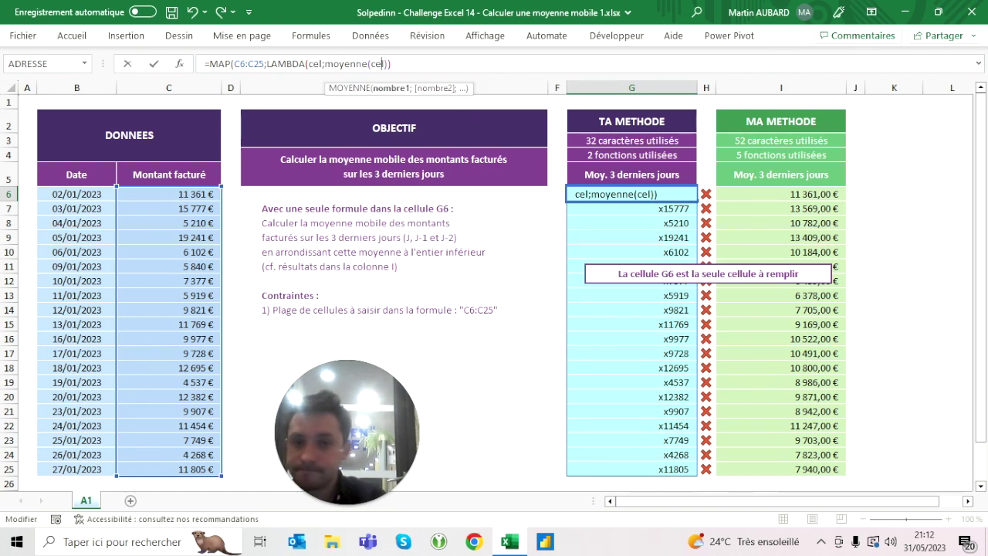
{"action": "key", "text": "Return"}
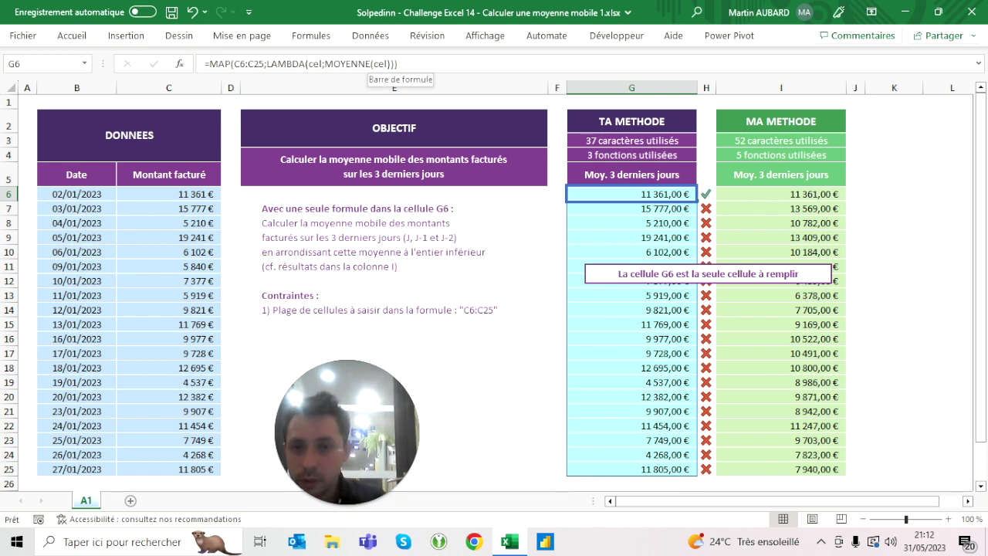
Change the lambda to DECALER(cel;1;) so each row returns the next amount
{"action": "left_click_drag", "start_coordinate": [341, 64], "coordinate": [369, 64]}
{"action": "key", "text": "BackSpace"}
{"action": "key", "text": "BackSpace"}
{"action": "key", "text": "BackSpace"}
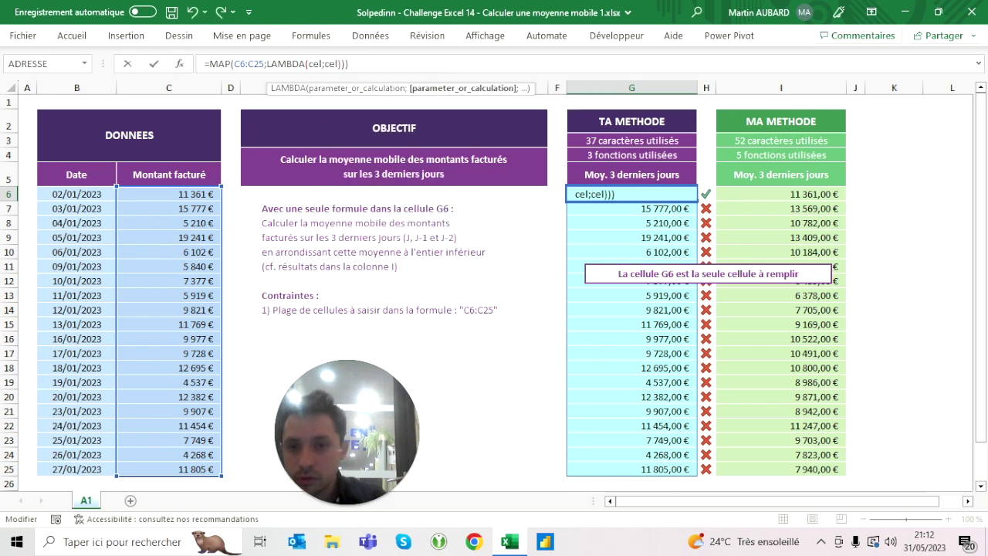
{"action": "key", "text": "BackSpace"}
{"action": "key", "text": "BackSpace"}
{"action": "key", "text": "BackSpace"}
{"action": "type", "text": "decaler(cel;"}
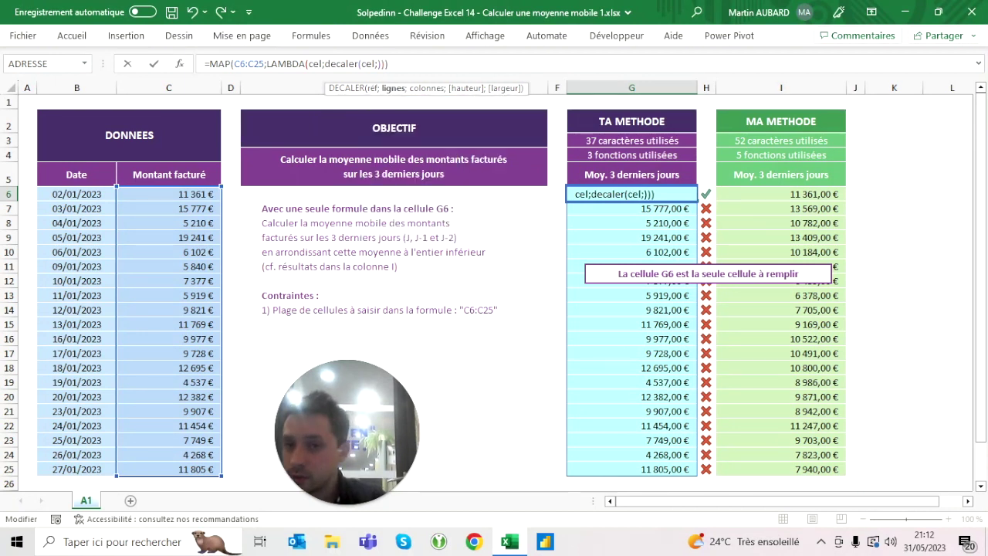
{"action": "type", "text": "1)"}
{"action": "key", "text": "Return"}
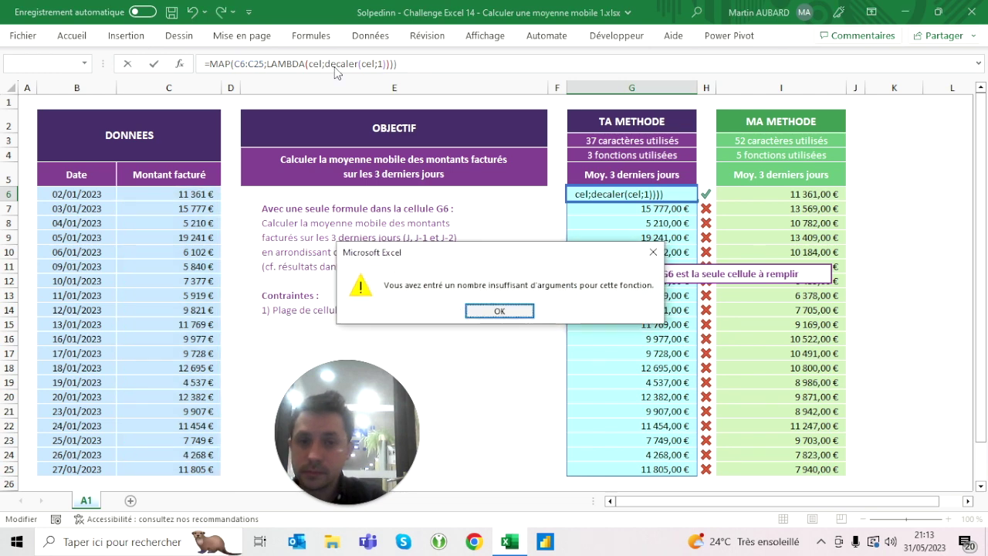
{"action": "key", "text": "Return"}
{"action": "type", "text": ";"}
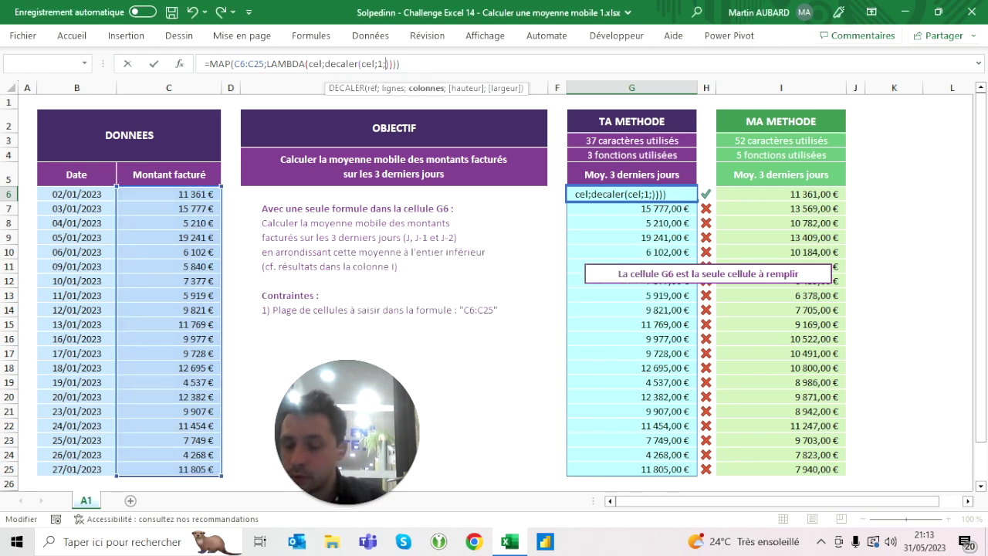
{"action": "key", "text": "Return"}
{"action": "key", "text": "Return"}
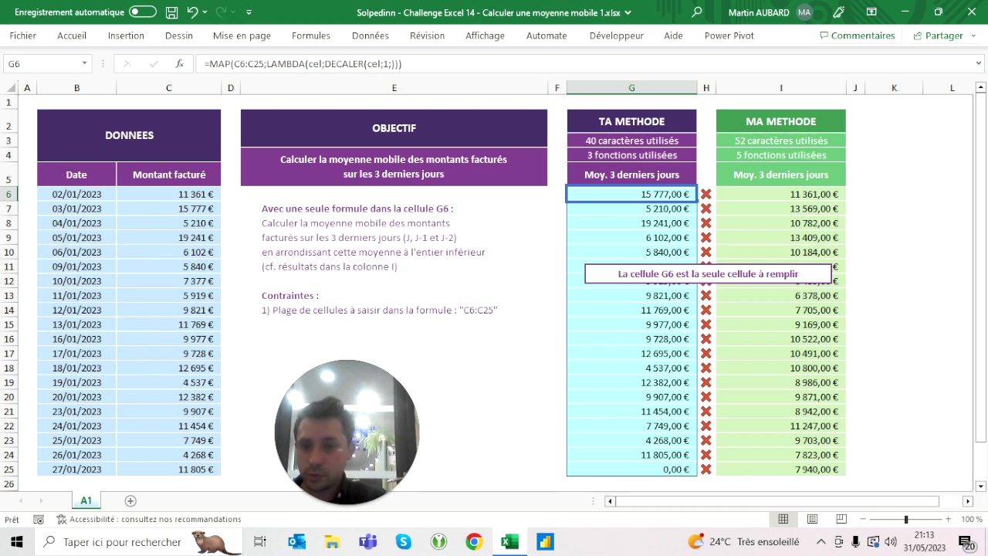
Compare column G's shifted results with amounts C7:C25
{"action": "left_click_drag", "start_coordinate": [168, 209], "coordinate": [168, 469]}
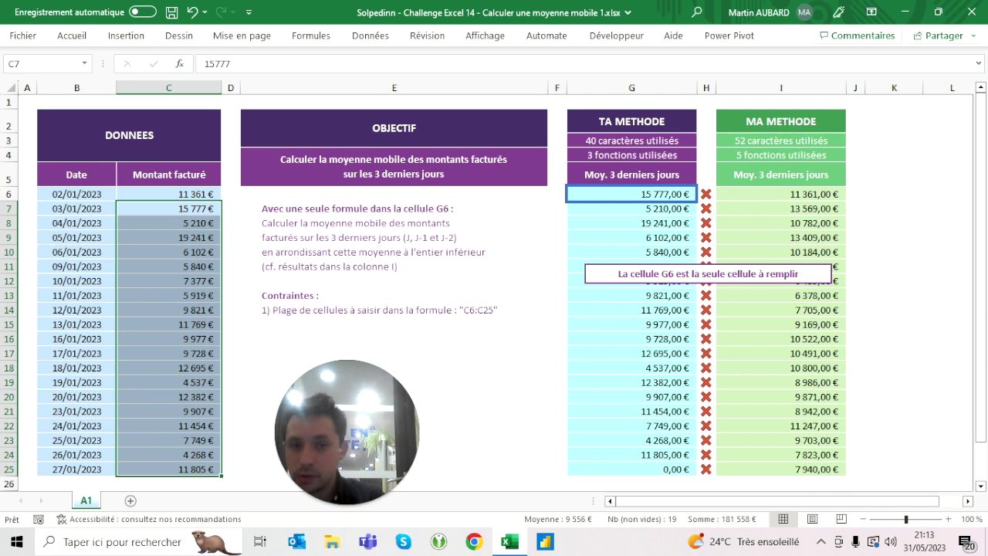
{"action": "left_click", "coordinate": [708, 273]}
{"action": "left_click", "coordinate": [631, 194]}
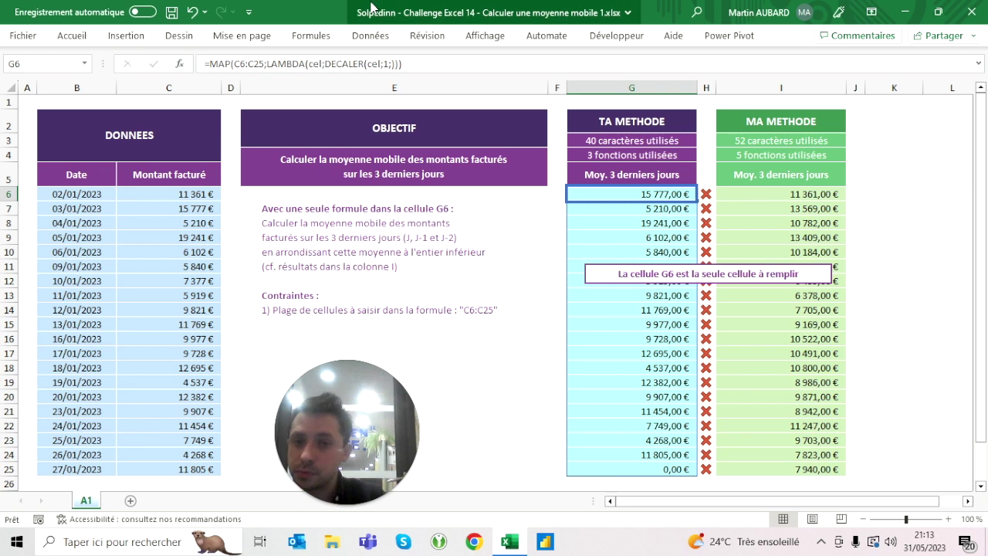
Try DECALER(cel;0;-1) in G6 and inspect the spilled results against the source columns
{"action": "left_click", "coordinate": [392, 63]}
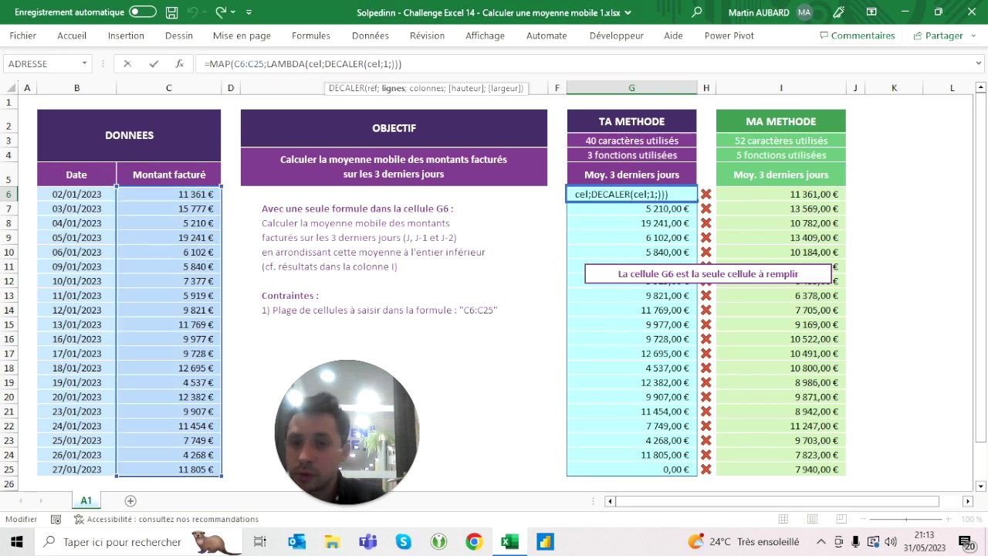
{"action": "key", "text": "BackSpace"}
{"action": "type", "text": "0"}
{"action": "key", "text": "Right"}
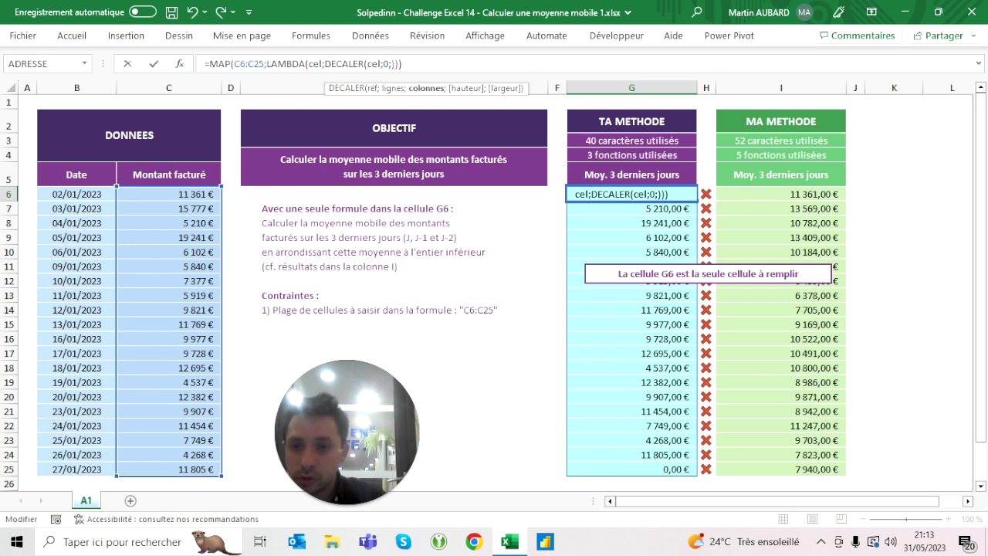
{"action": "type", "text": "-1"}
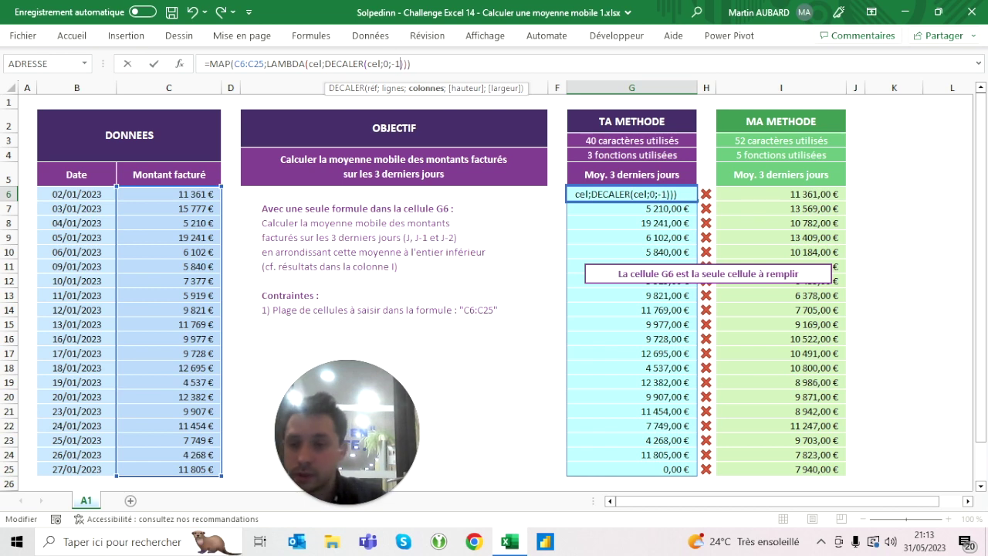
{"action": "key", "text": "ctrl+Return"}
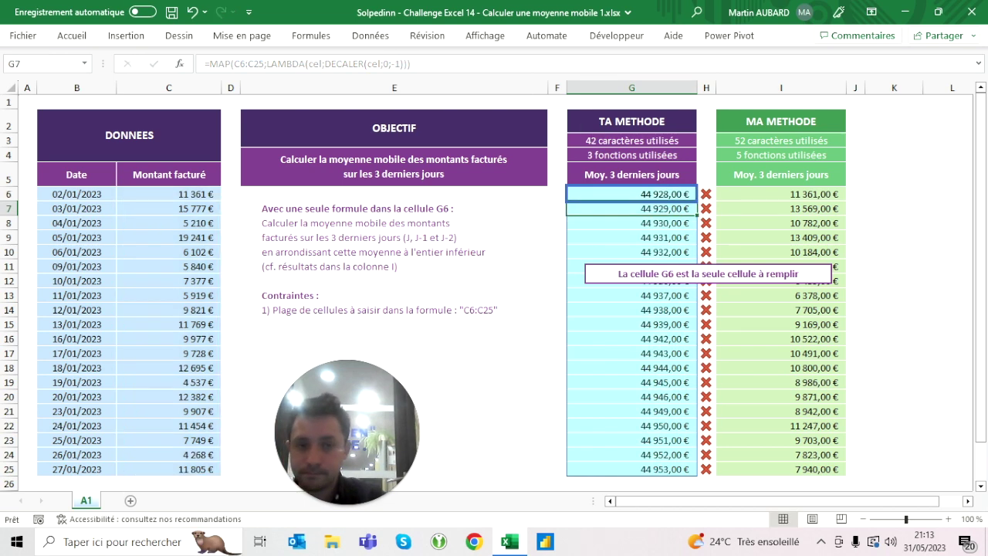
{"action": "key", "text": "ctrl+shift+Down"}
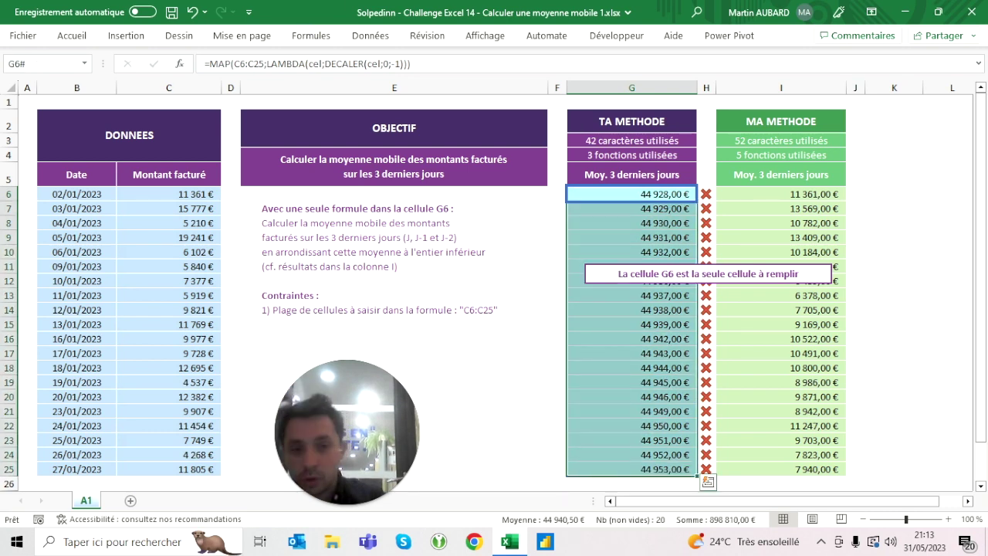
{"action": "key", "text": "Up"}
{"action": "left_click", "coordinate": [631, 194]}
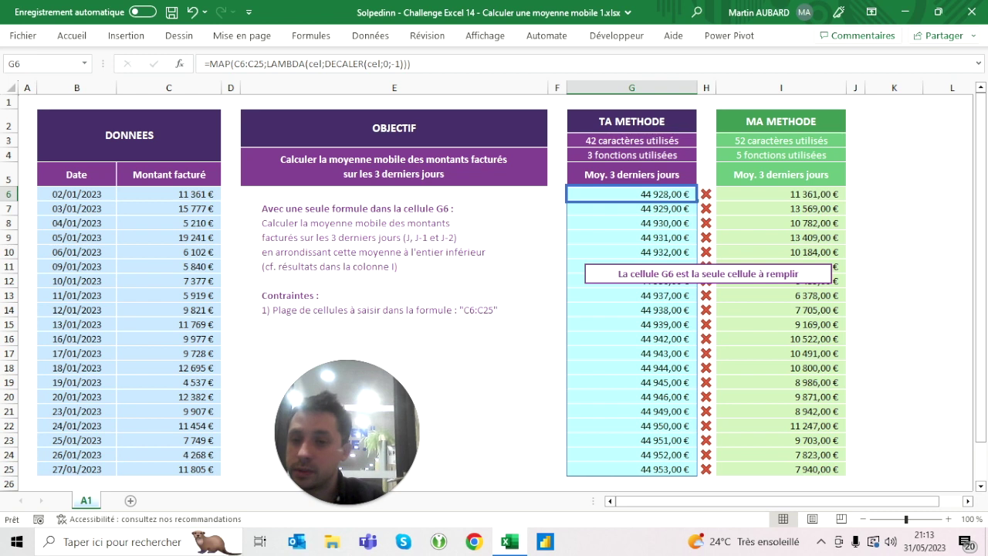
{"action": "left_click", "coordinate": [76, 194]}
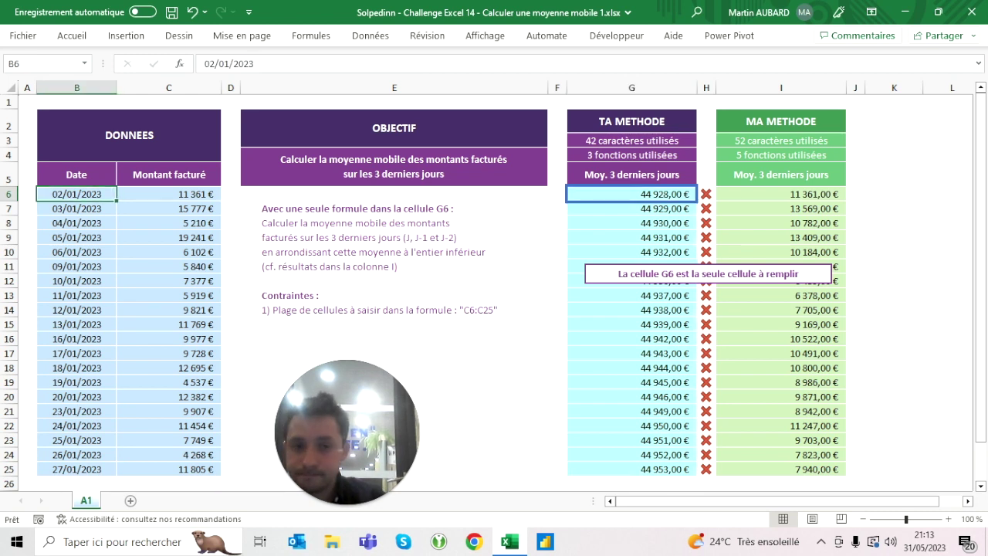
{"action": "left_click", "coordinate": [394, 255]}
{"action": "left_click", "coordinate": [631, 194]}
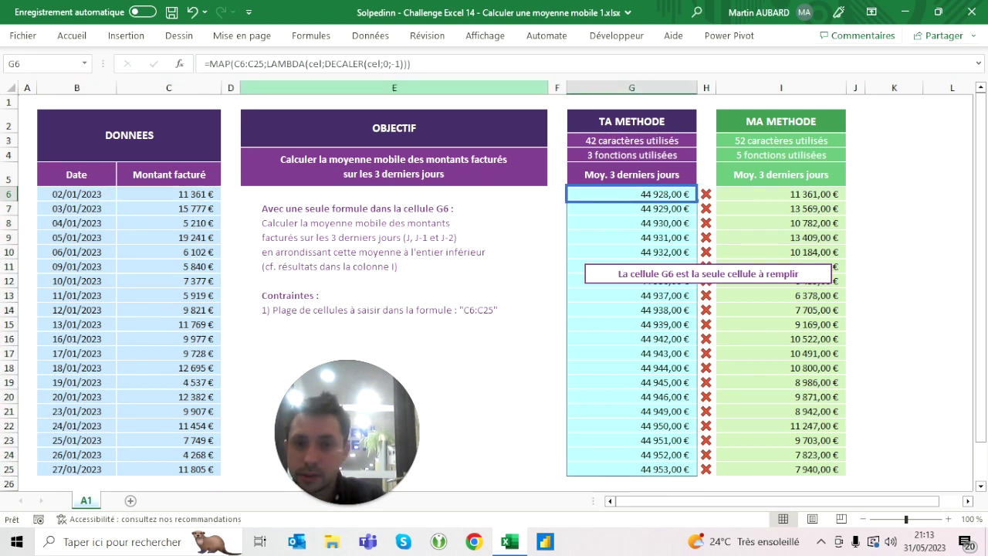
Change the offset to DECALER(cel;-1;) so each row returns the previous amount
{"action": "left_click", "coordinate": [390, 63]}
{"action": "key", "text": "BackSpace"}
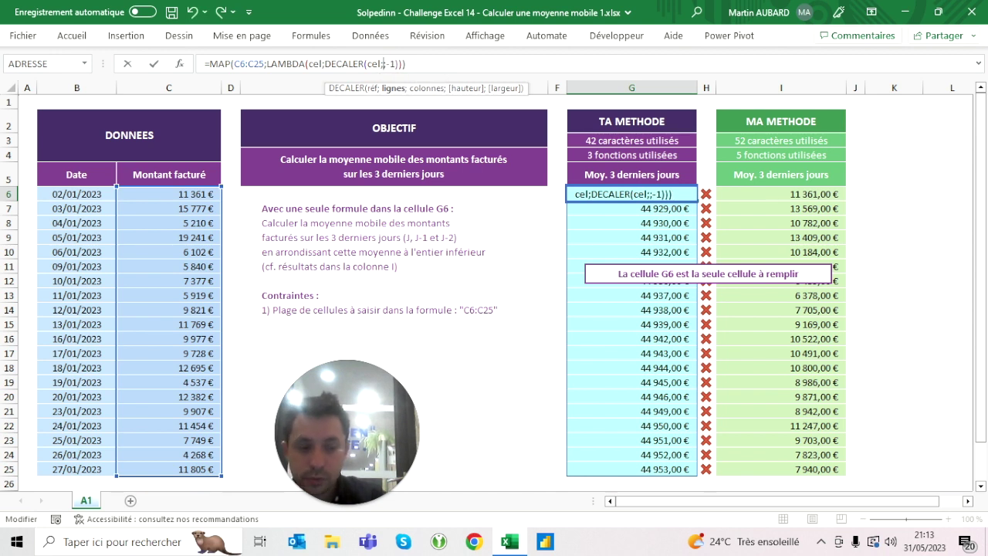
{"action": "type", "text": "-1"}
{"action": "key", "text": "Right"}
{"action": "key", "text": "BackSpace"}
{"action": "key", "text": "BackSpace"}
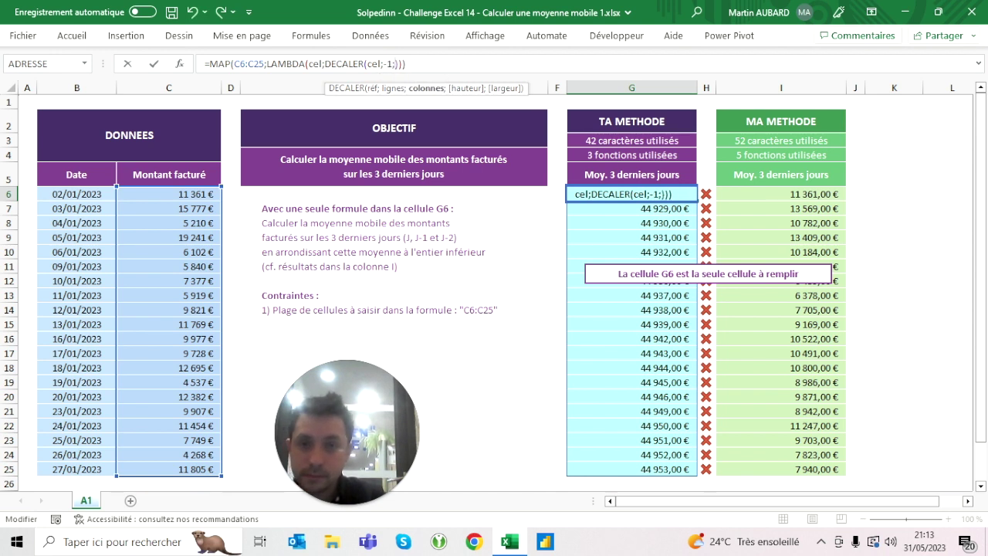
{"action": "key", "text": "ctrl+Return"}
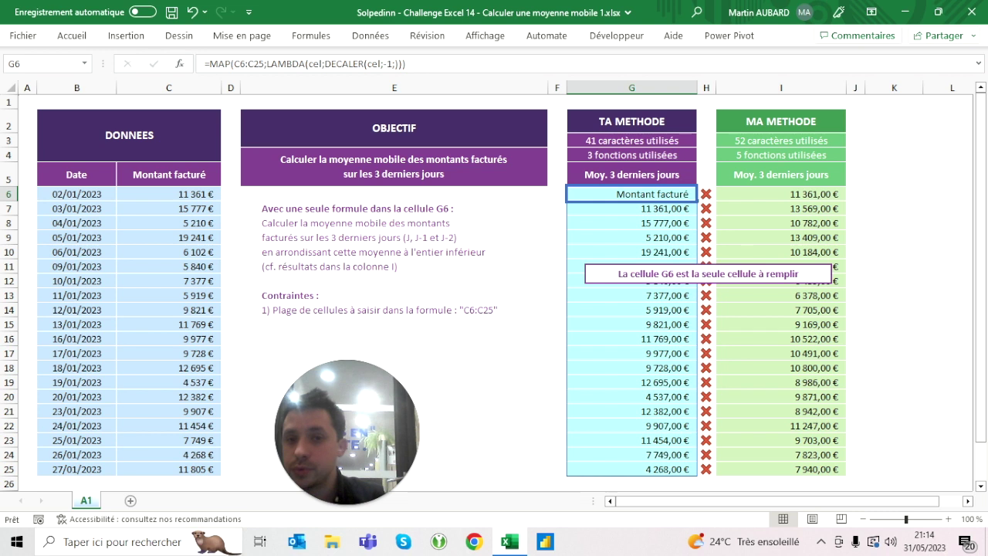
{"action": "left_click", "coordinate": [387, 64]}
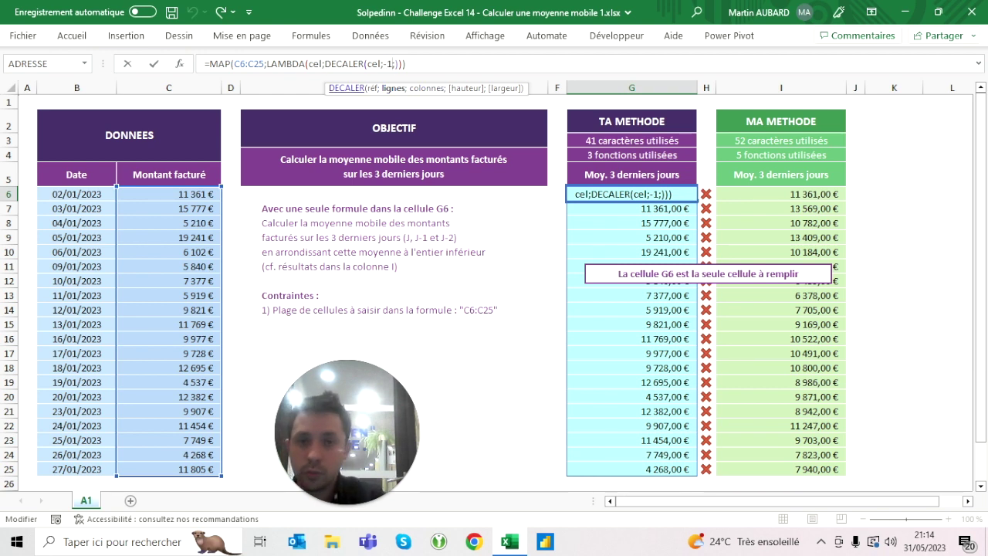
Change the offset to DECALER(cel;0;0;-3), which returns #CALC! in G6
{"action": "key", "text": "BackSpace"}
{"action": "key", "text": "BackSpace"}
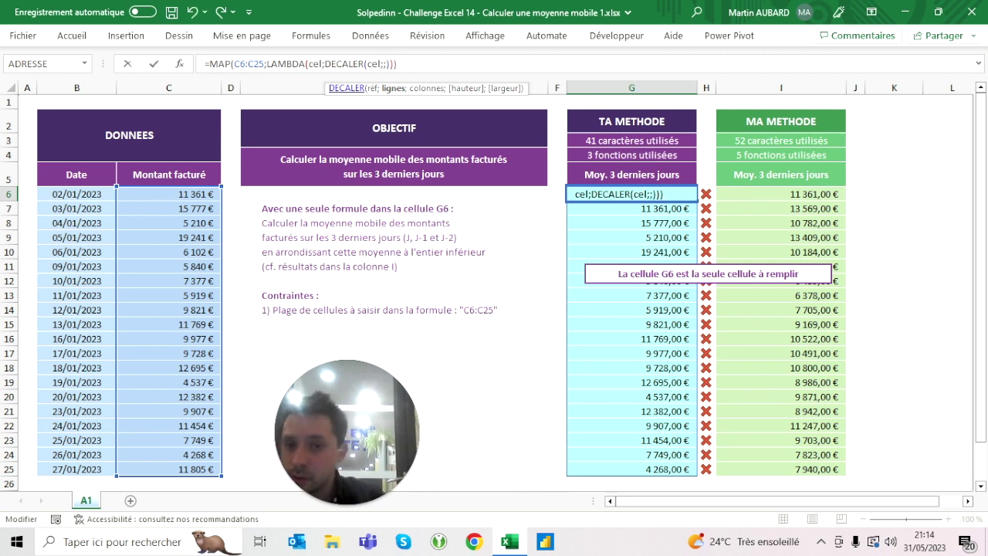
{"action": "type", "text": "0;0"}
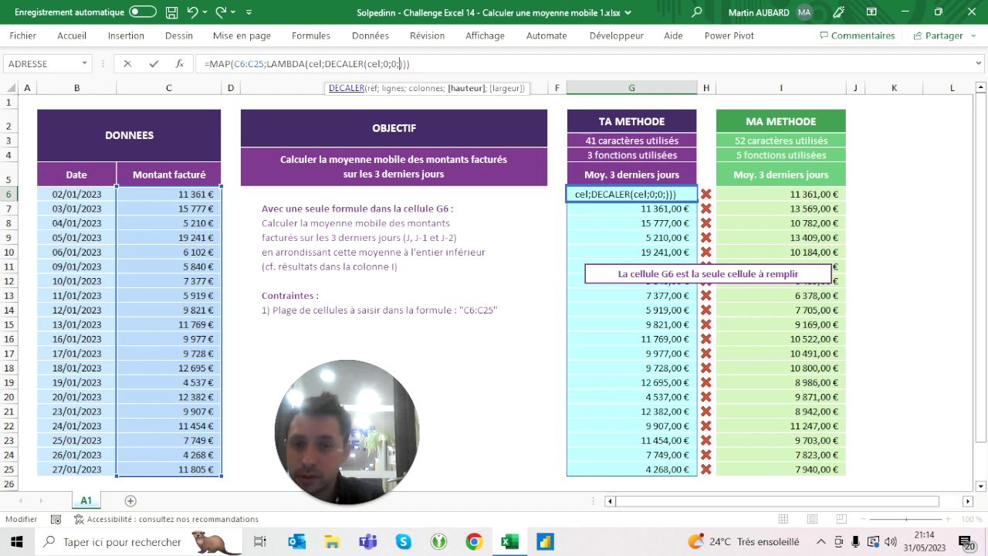
{"action": "type", "text": "-3"}
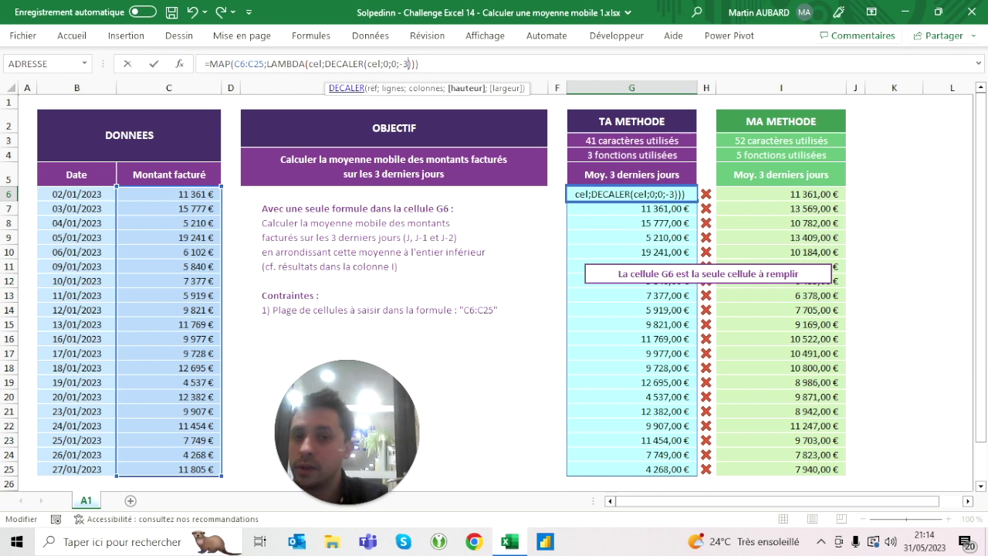
{"action": "key", "text": "ctrl+Return"}
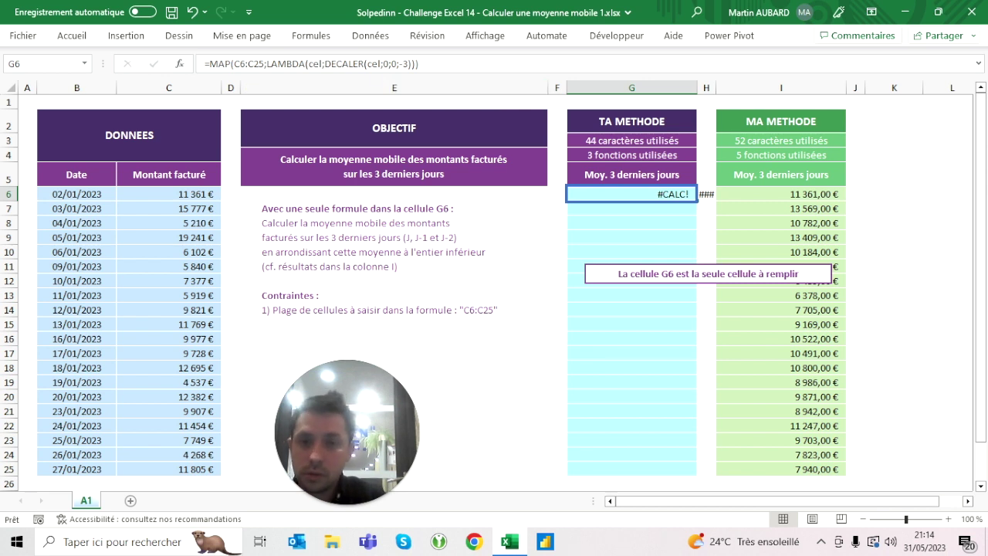
{"action": "left_click", "coordinate": [296, 64]}
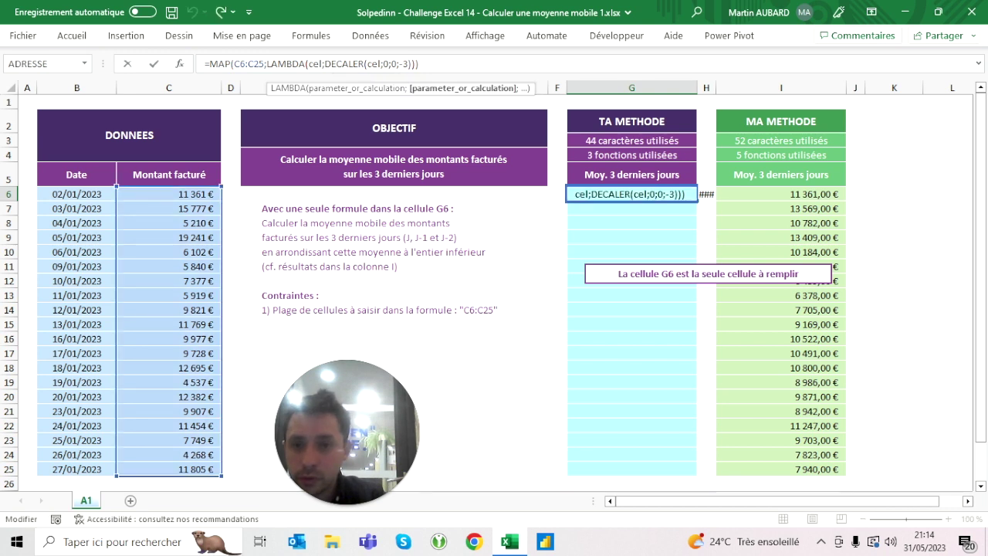
Try joining the three-row offset with JOINDRE.TEXTE, then abandon that edit
{"action": "type", "text": "JOINDRE.TEXTE(\""}
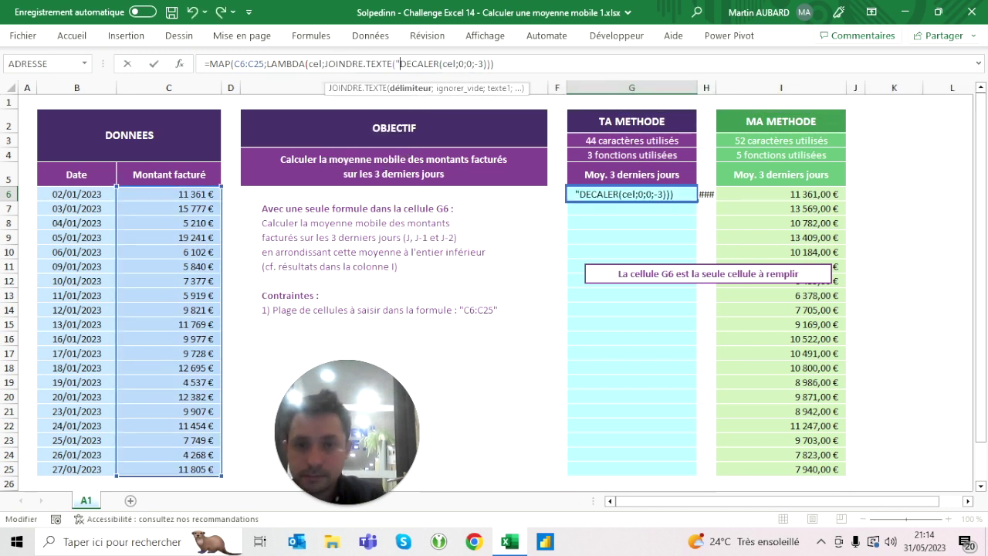
{"action": "type", "text": "-\";\"DECALER(cel;0;0;-3"}
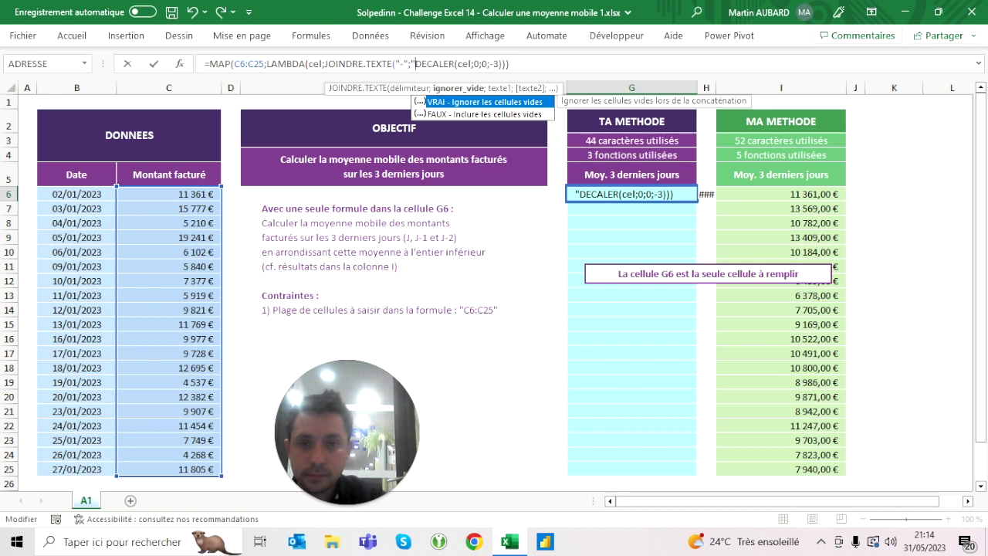
{"action": "type", "text": ")"}
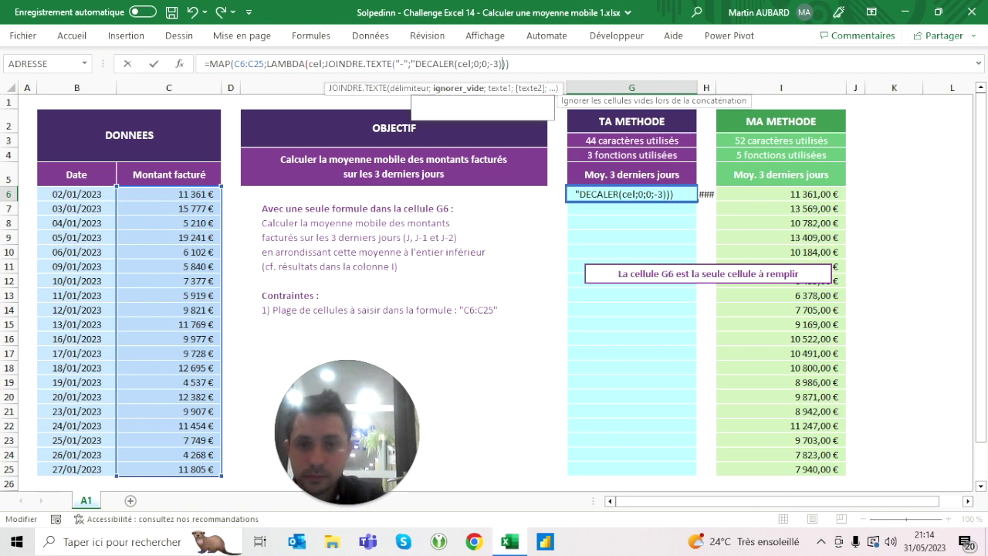
{"action": "key", "text": "Return"}
{"action": "key", "text": "Return"}
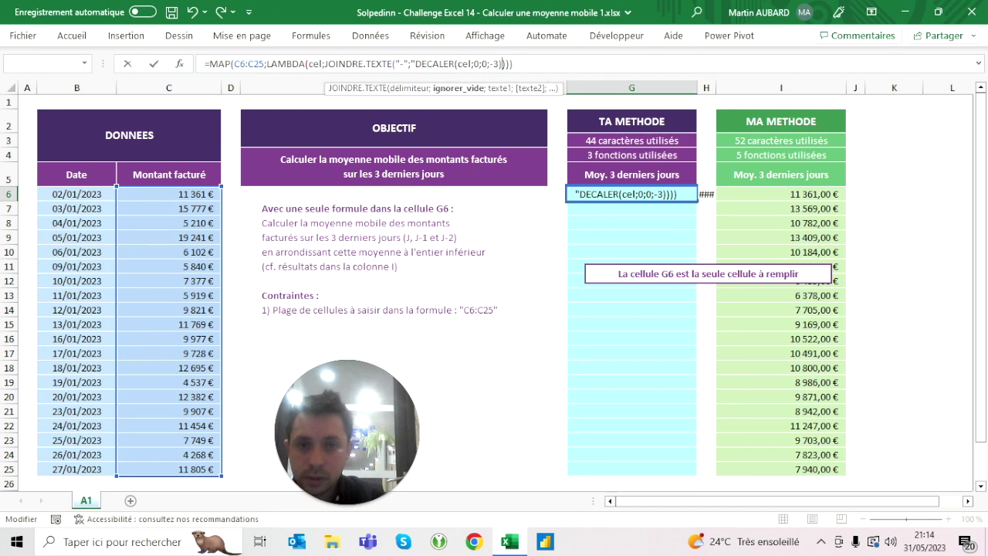
{"action": "type", "text": ")"}
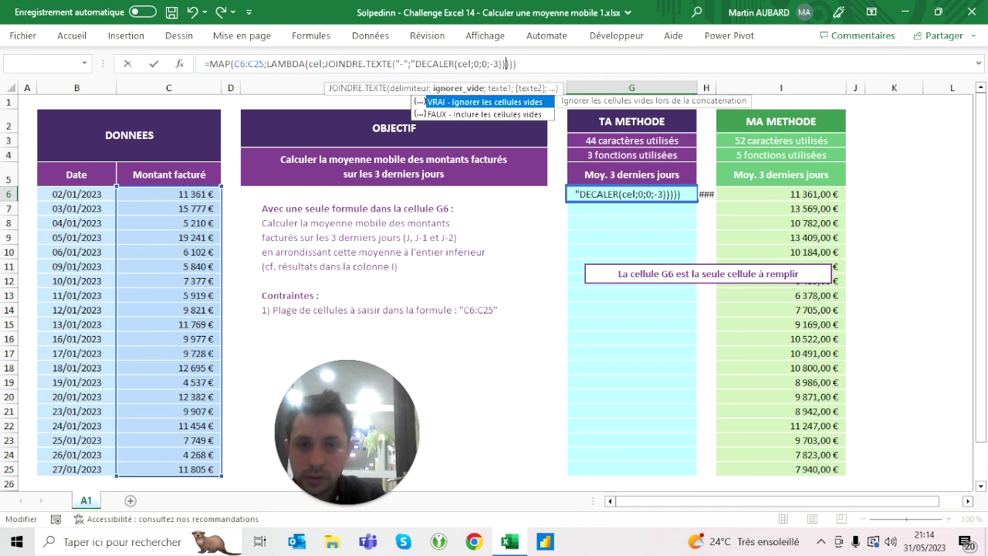
{"action": "key", "text": "Escape"}
Wrap DECALER(cel;0;0;-3) in MOYENNE to average each three-row window
{"action": "left_click", "coordinate": [274, 63]}
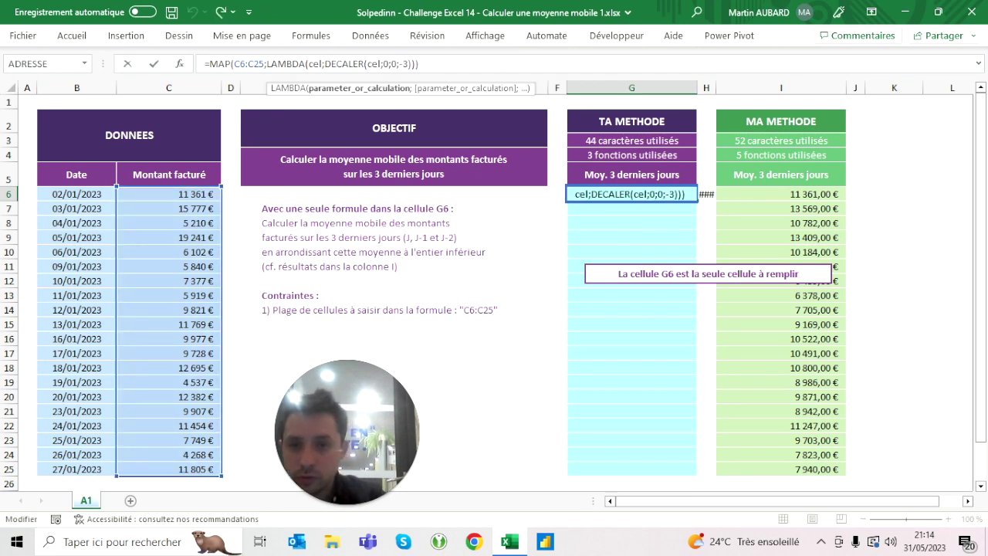
{"action": "type", "text": "moyenne("}
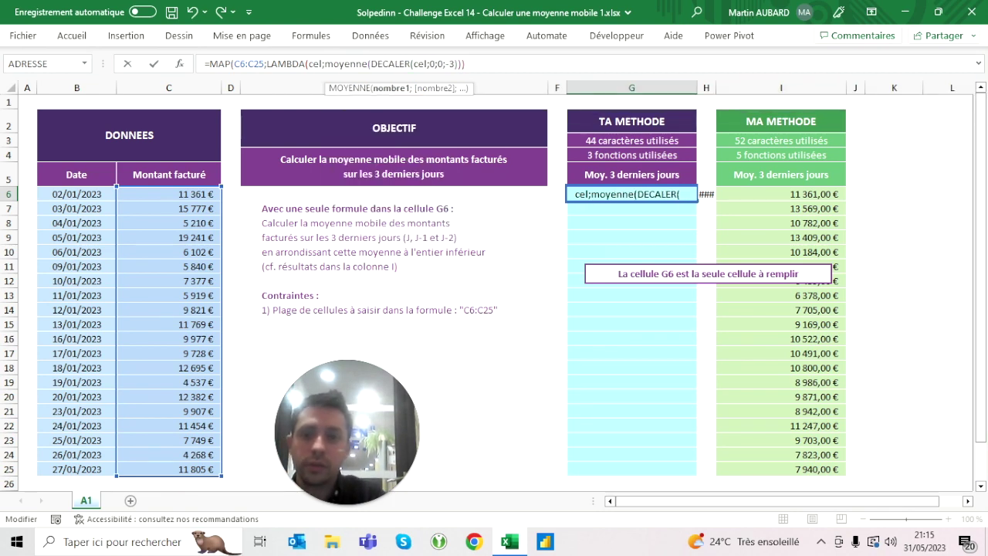
{"action": "key", "text": "End"}
{"action": "type", "text": ")"}
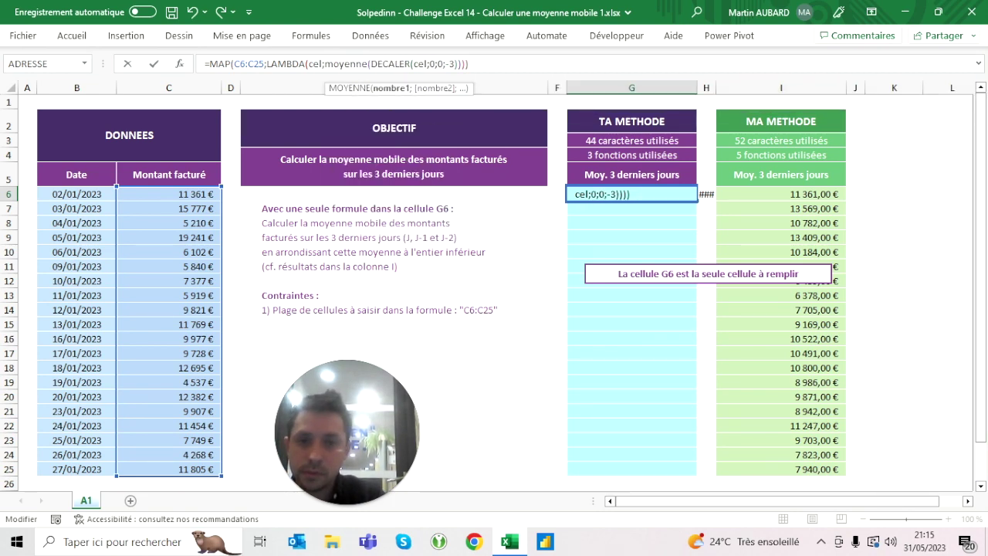
{"action": "key", "text": "Return"}
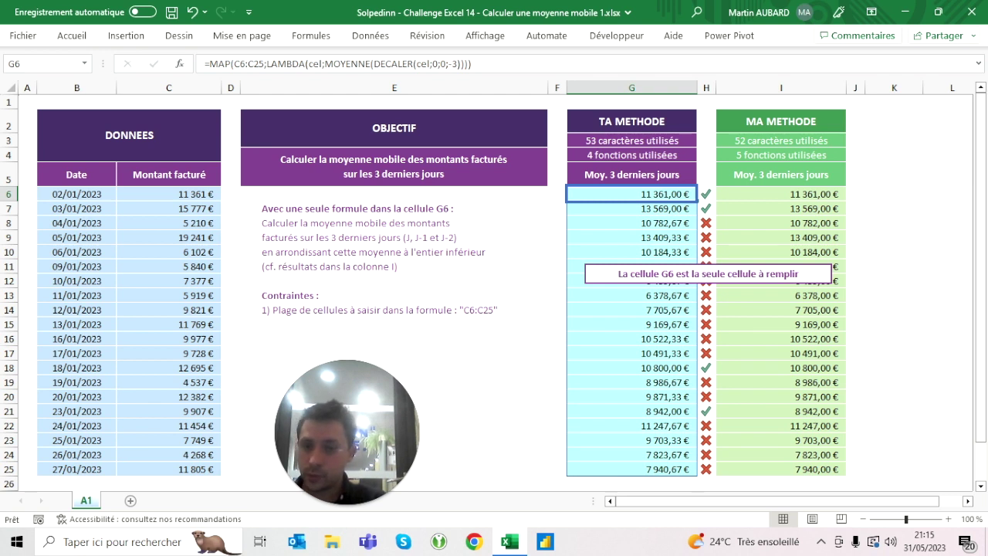
{"action": "left_click", "coordinate": [168, 193]}
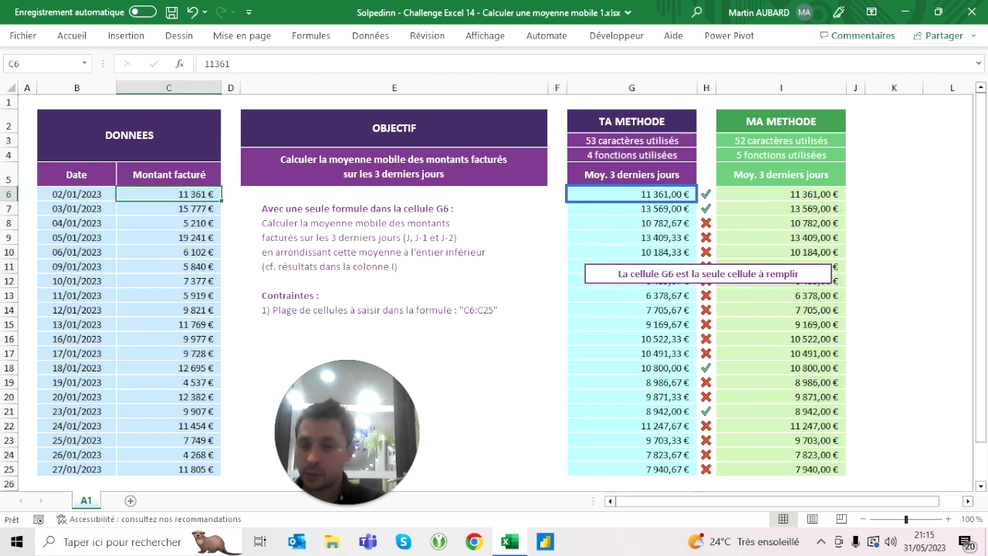
{"action": "left_click", "coordinate": [168, 174]}
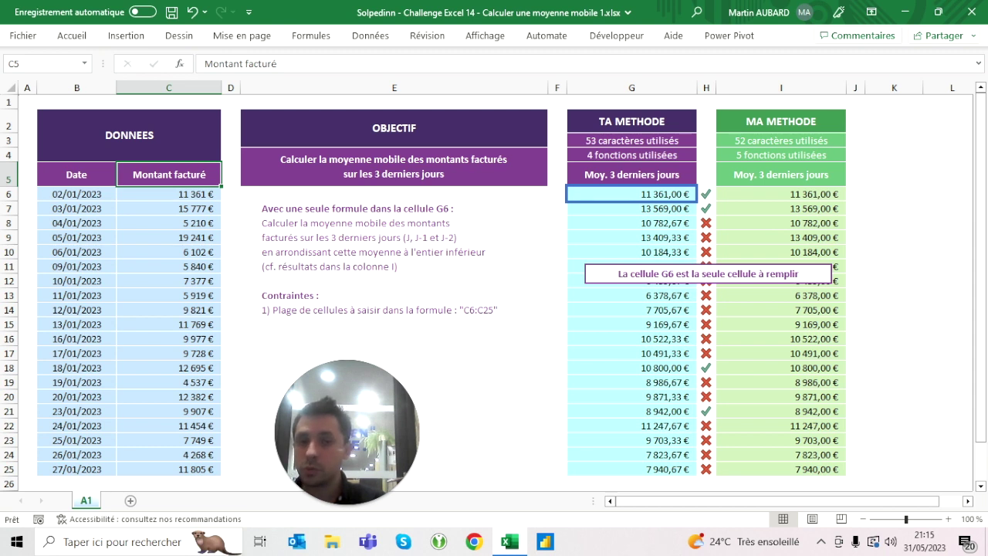
{"action": "left_click", "coordinate": [631, 174]}
{"action": "left_click", "coordinate": [631, 194]}
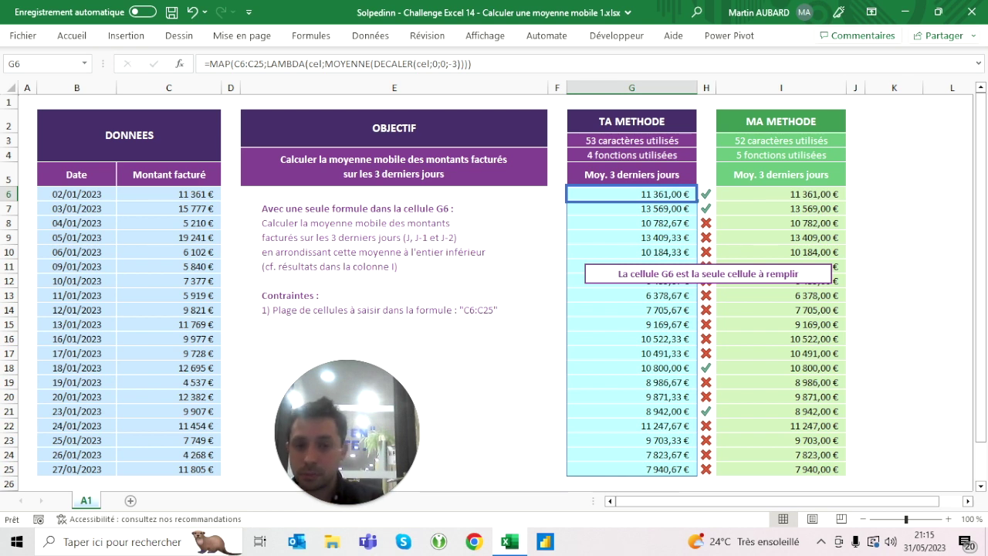
{"action": "left_click", "coordinate": [631, 468]}
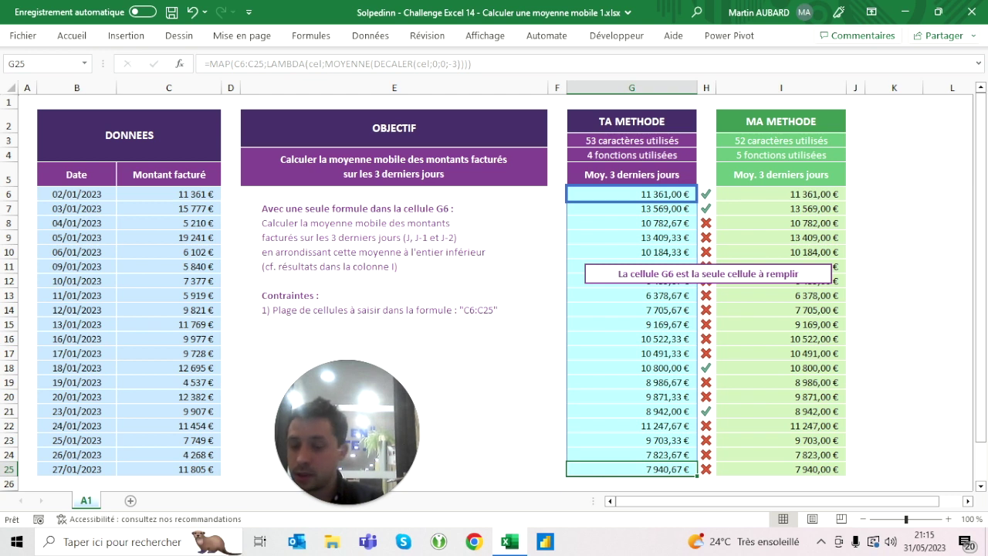
{"action": "left_click_drag", "start_coordinate": [169, 469], "coordinate": [168, 440]}
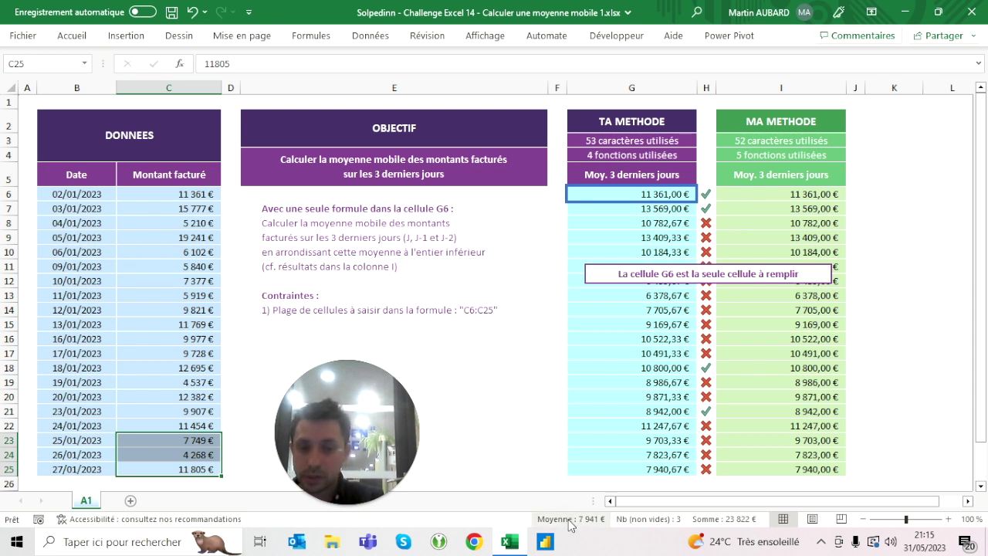
{"action": "left_click", "coordinate": [631, 469]}
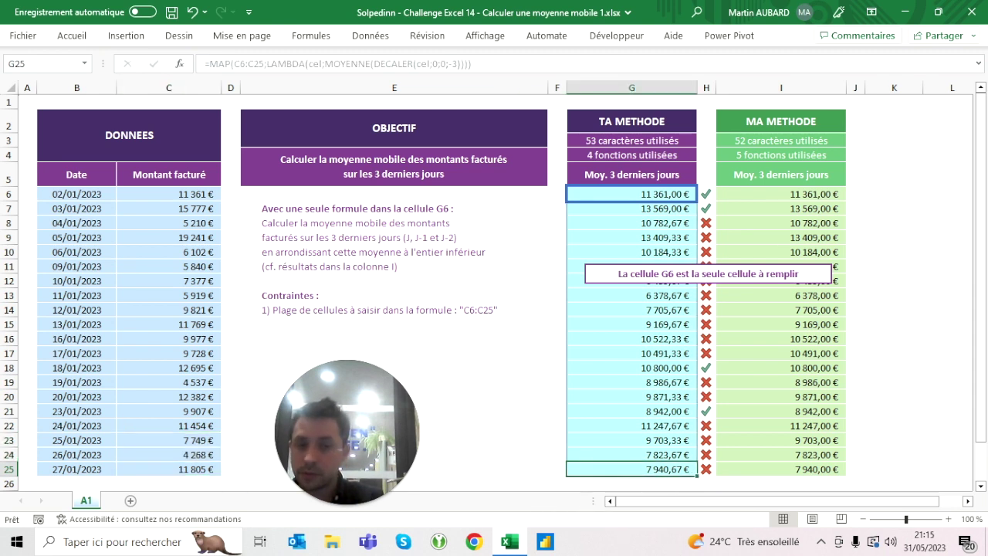
{"action": "left_click", "coordinate": [631, 174]}
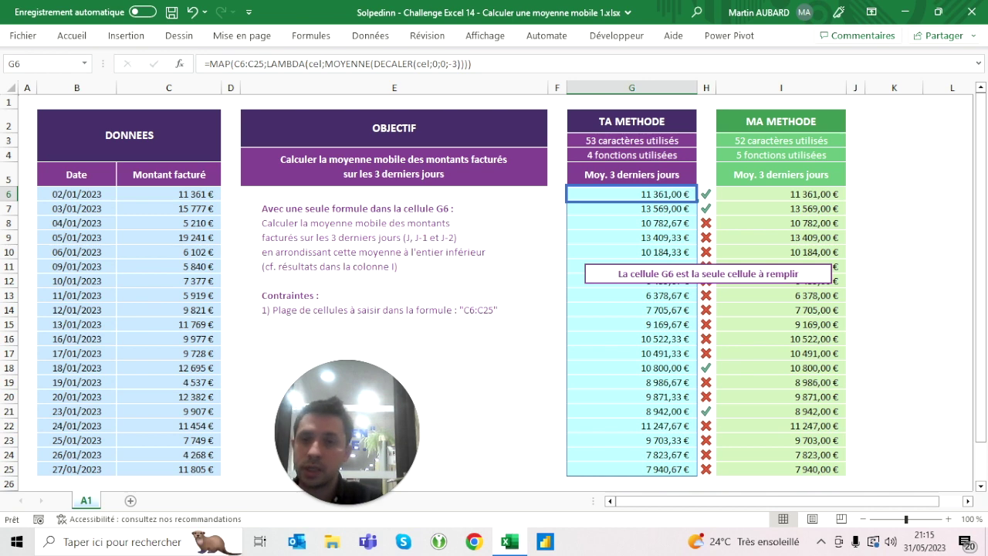
Wrap MOYENNE in ENT so each average rounds down, e.g. 7 940,00 €
{"action": "key", "text": "F2"}
{"action": "key", "text": "Left"}
{"action": "key", "text": "Left"}
{"action": "key", "text": "Left"}
{"action": "type", "text": "ent("}
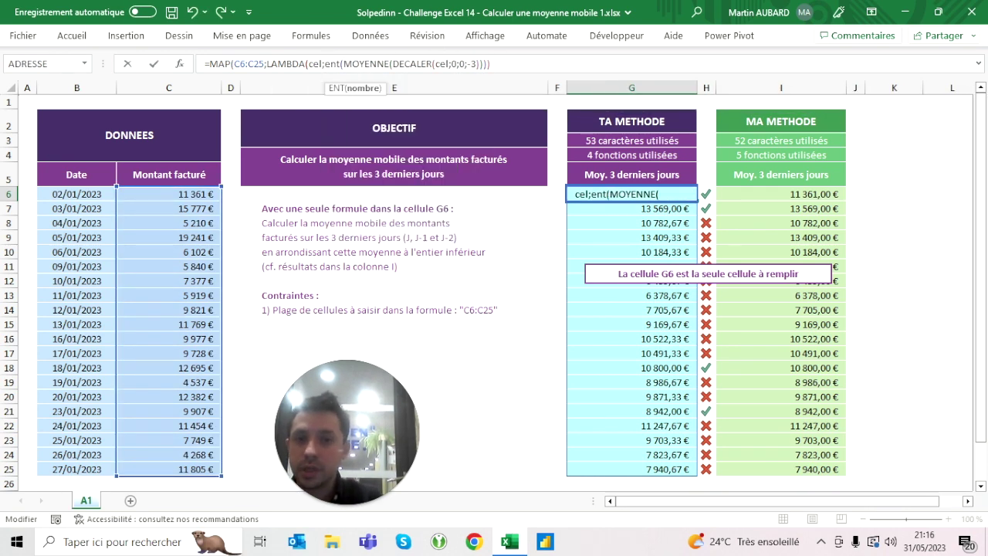
{"action": "key", "text": "End"}
{"action": "key", "text": "Left"}
{"action": "key", "text": "Left"}
{"action": "key", "text": "Left"}
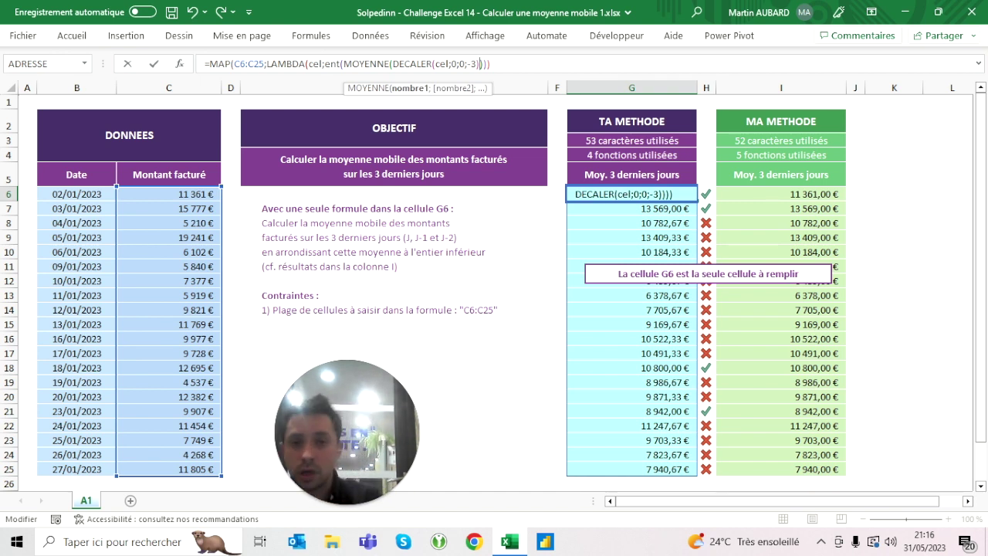
{"action": "type", "text": ")"}
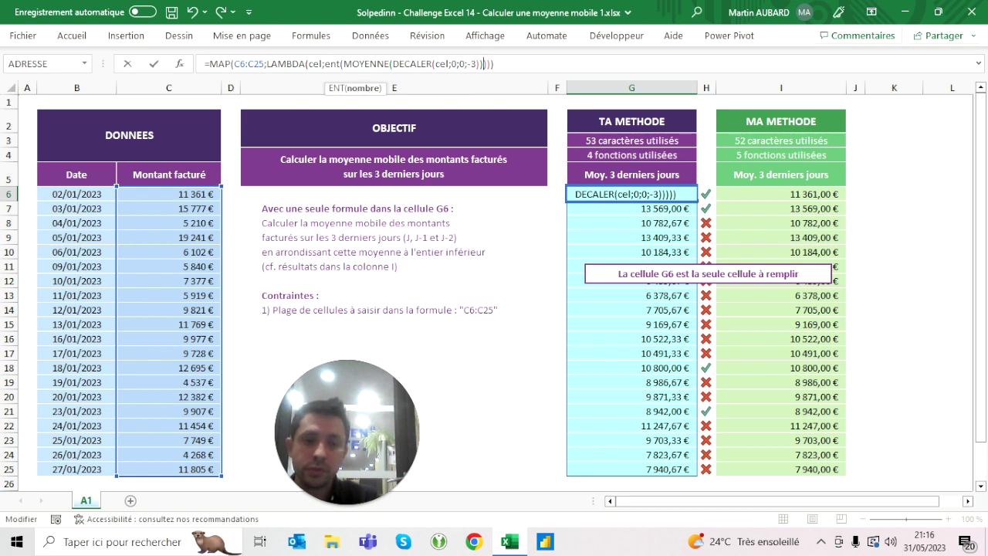
{"action": "key", "text": "Return"}
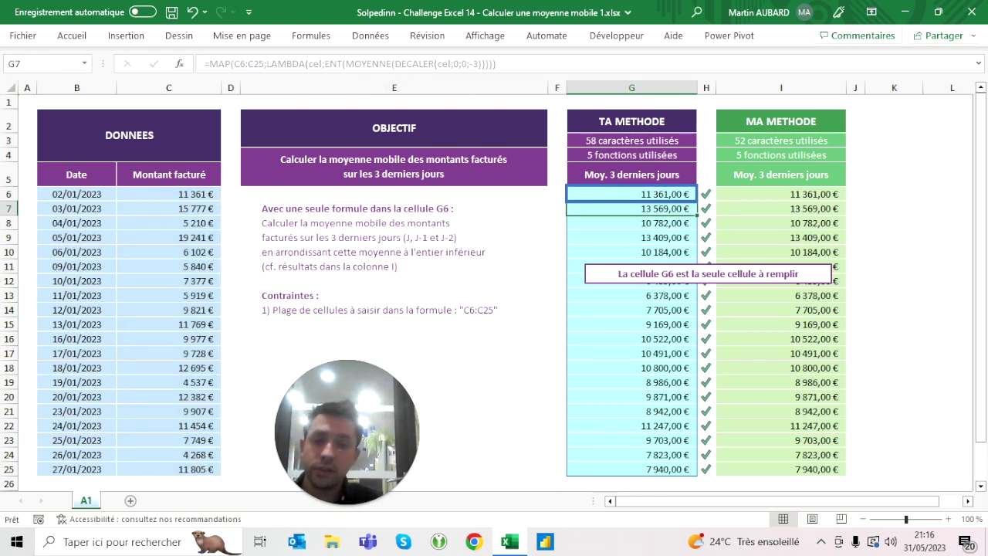
{"action": "left_click", "coordinate": [631, 194]}
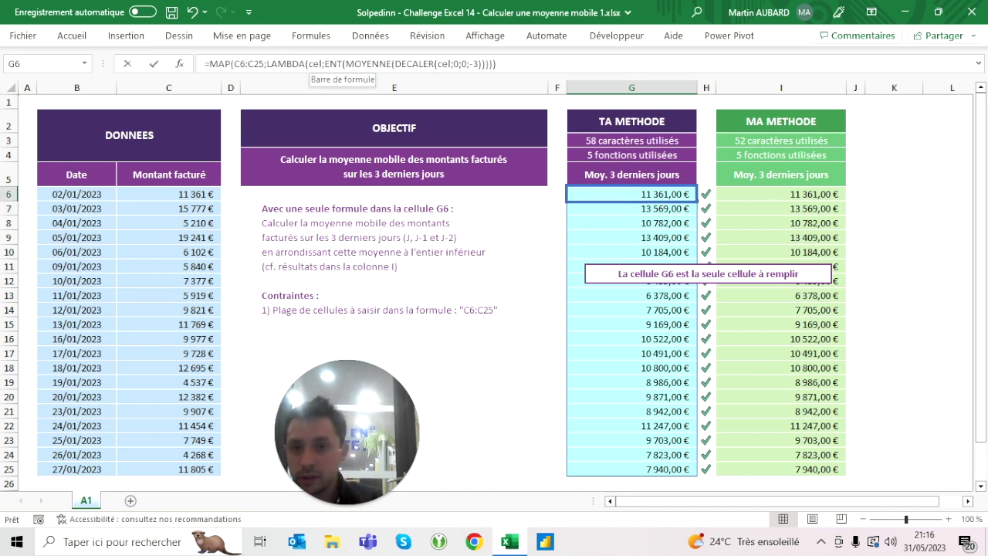
Rename the lambda parameter cel to c in both places
{"action": "left_click", "coordinate": [318, 64]}
{"action": "key", "text": "BackSpace"}
{"action": "key", "text": "BackSpace"}
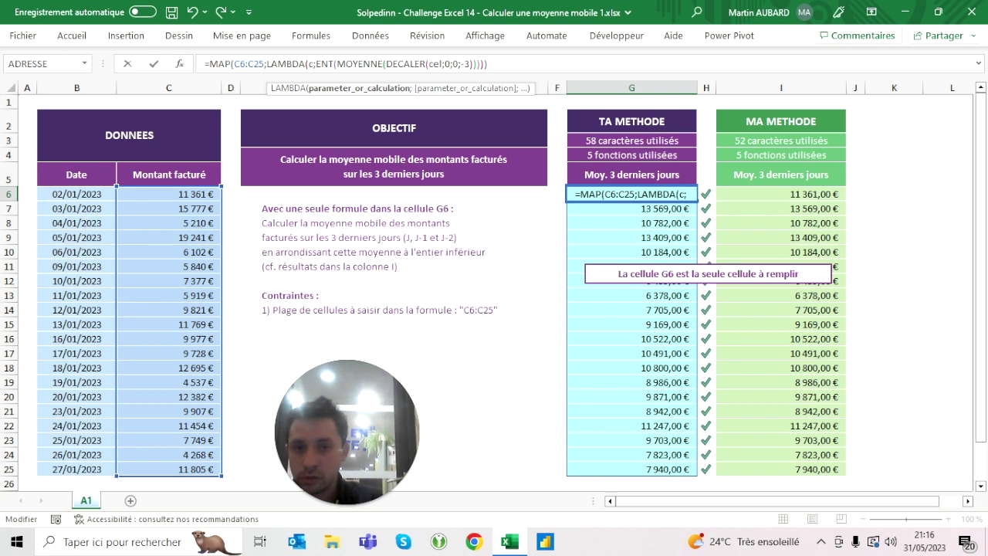
{"action": "left_click", "coordinate": [465, 64]}
{"action": "key", "text": "BackSpace"}
{"action": "key", "text": "BackSpace"}
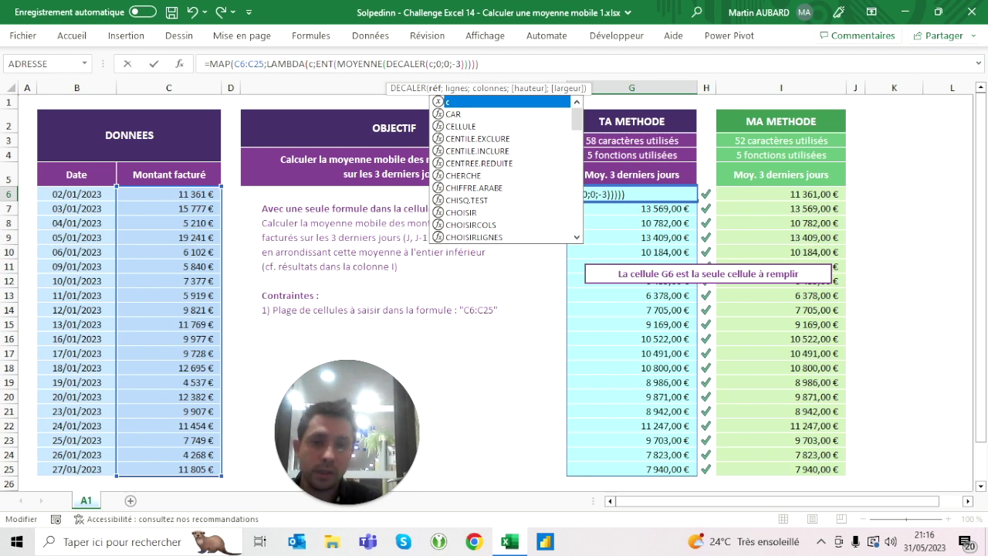
{"action": "key", "text": "ctrl+Return"}
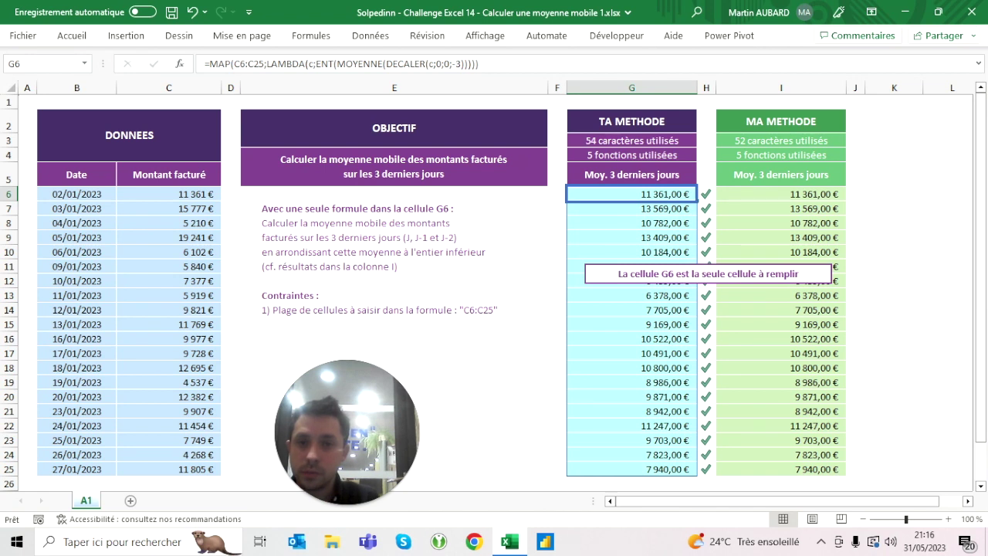
Omit the zero offsets, leaving DECALER(c;;;-3) in the 52-character formula
{"action": "left_click", "coordinate": [435, 64]}
{"action": "key", "text": "BackSpace"}
{"action": "key", "text": "Right"}
{"action": "key", "text": "Right"}
{"action": "key", "text": "BackSpace"}
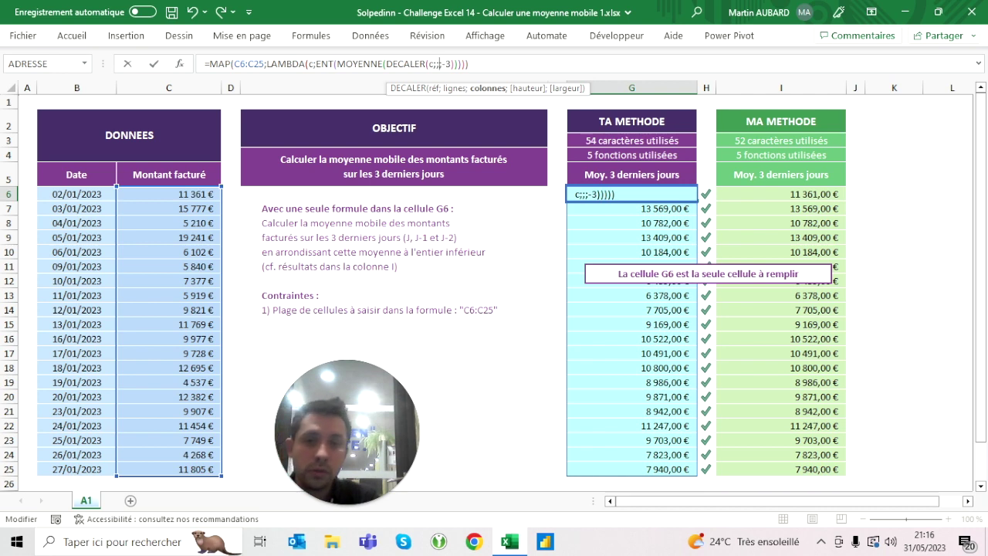
{"action": "key", "text": "ctrl+Return"}
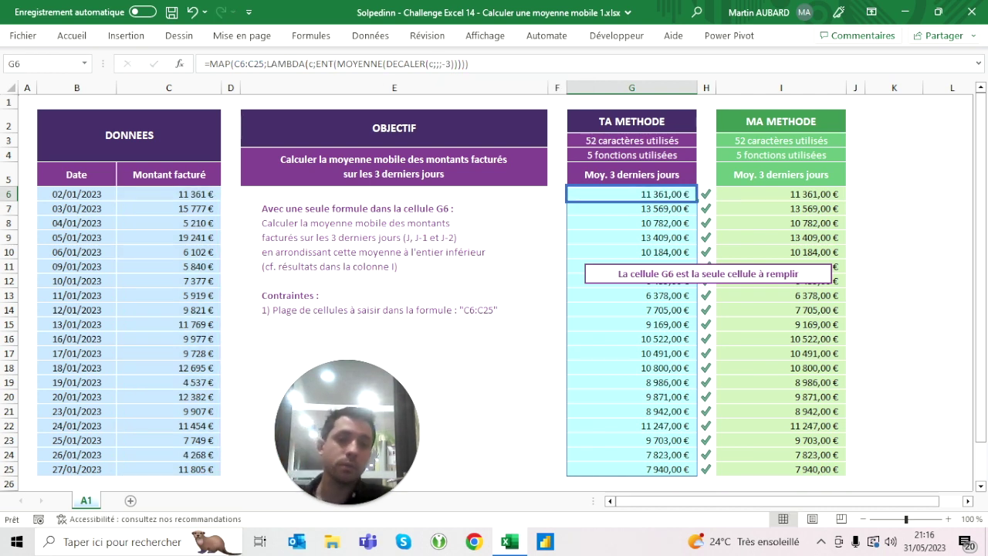